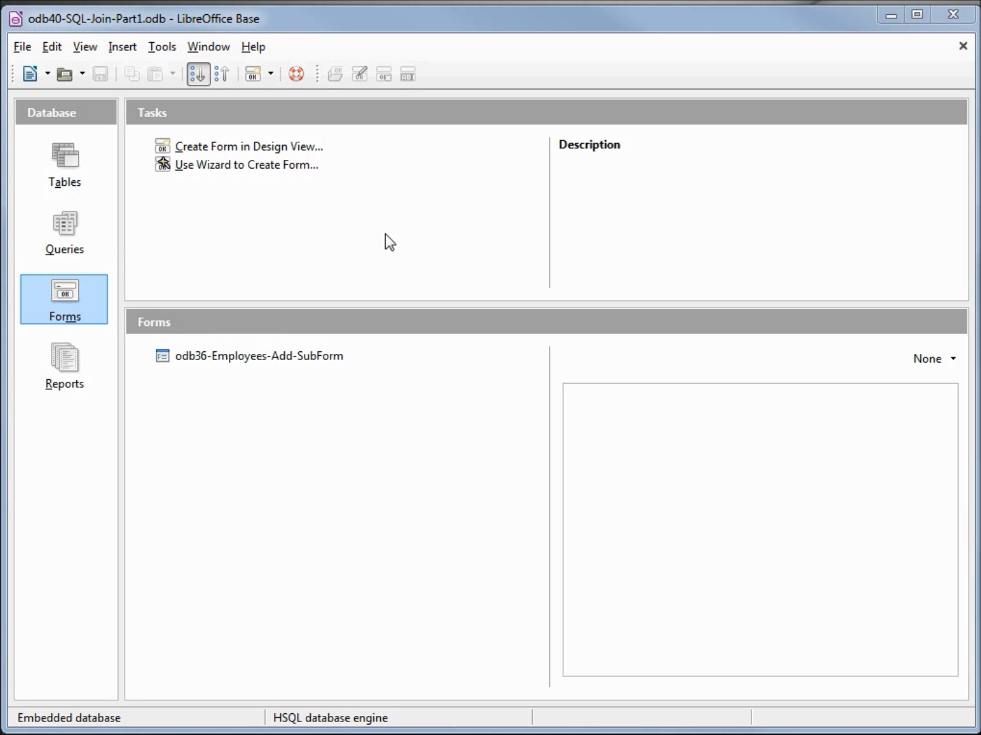
Step: Create a new query in Design View and add the tables tbl_Employees and tbl_Group to it
click(72, 235)
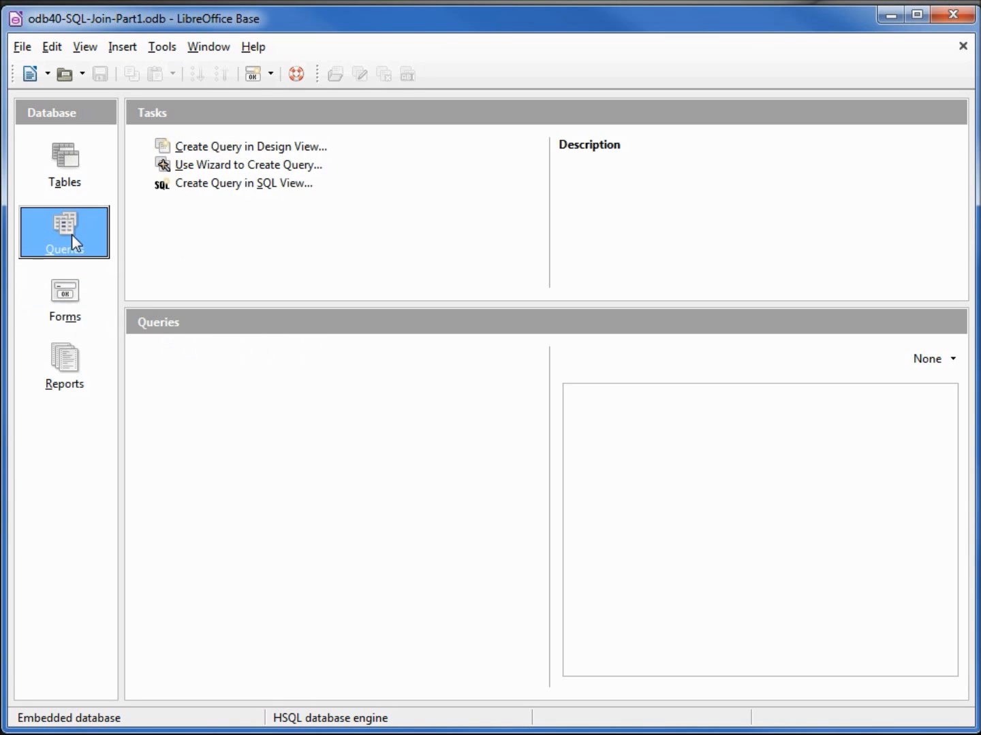
click(226, 145)
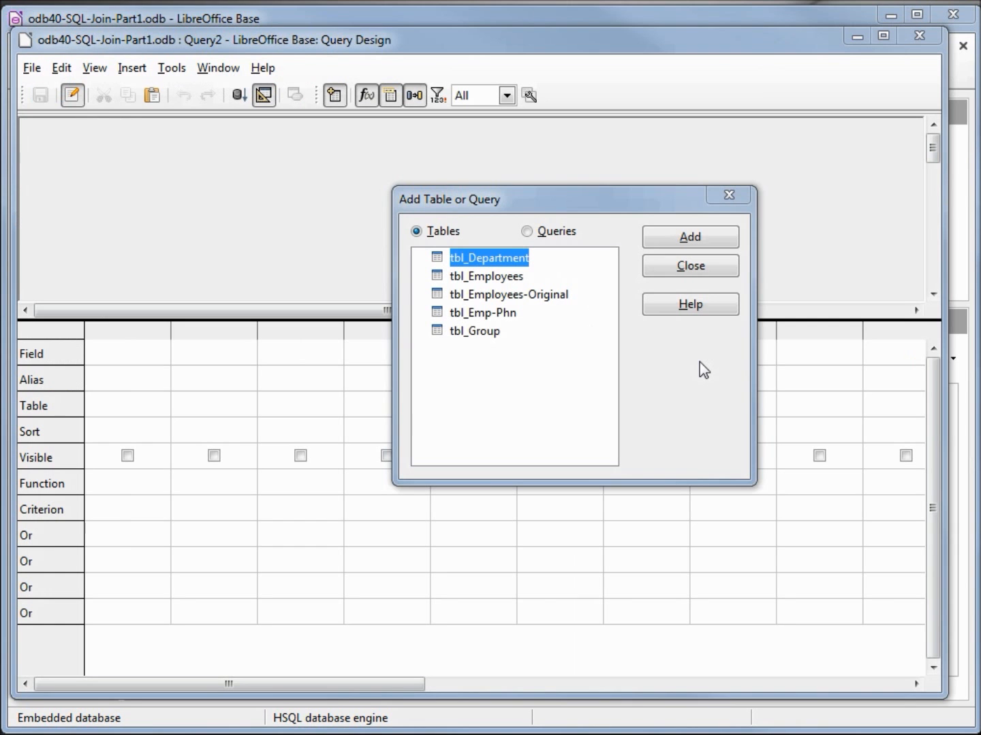
click(521, 276)
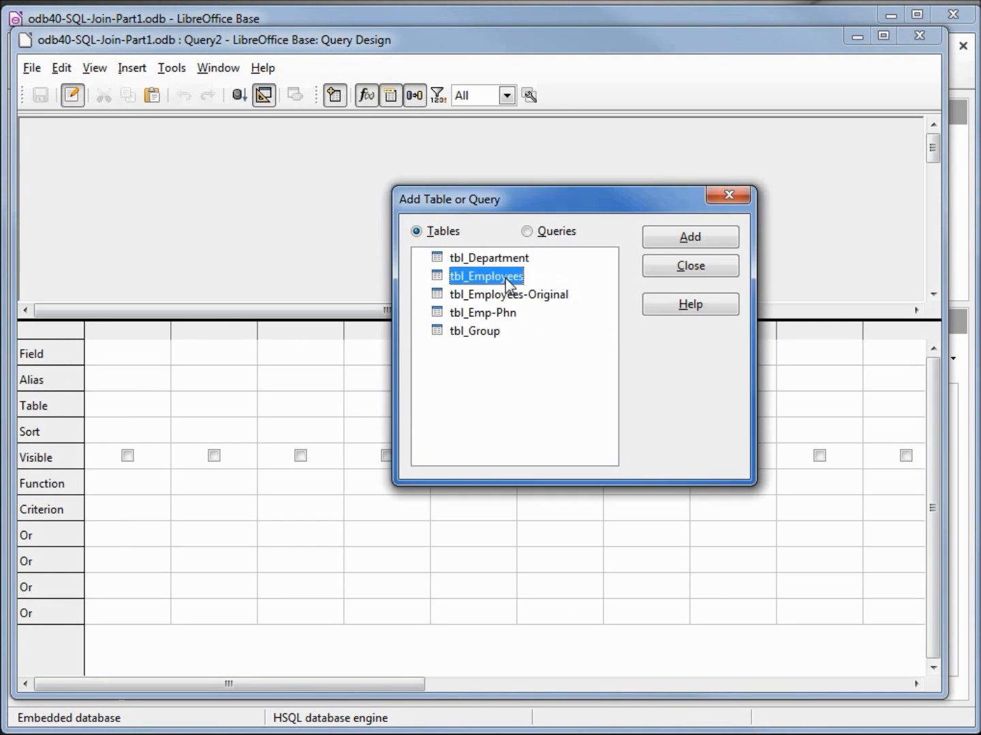
click(688, 238)
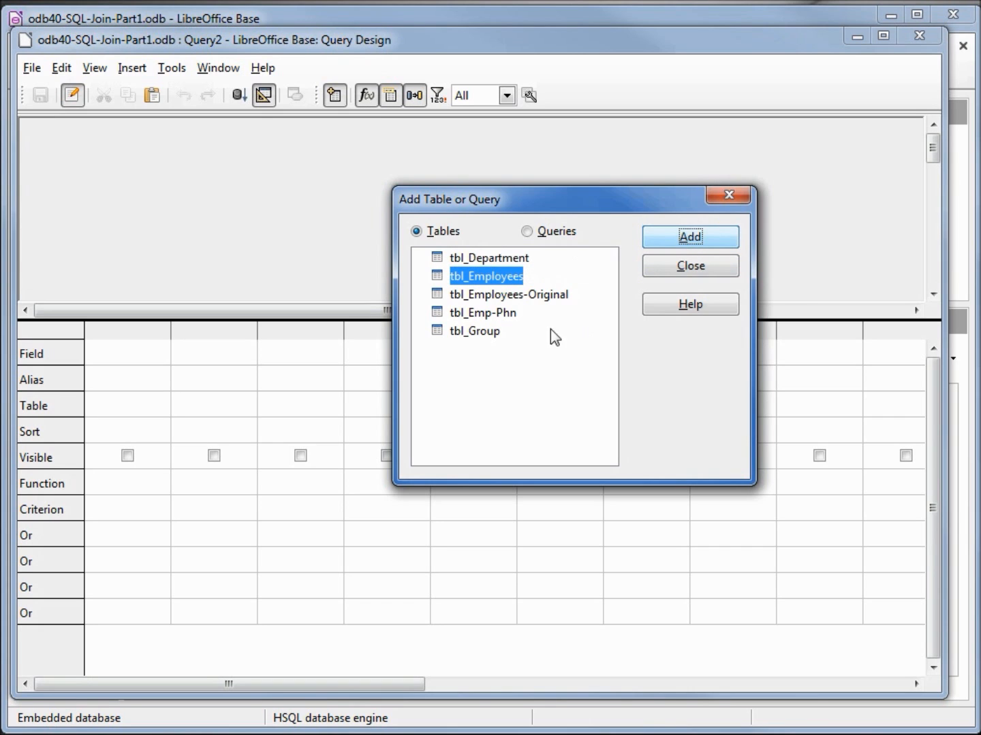
click(485, 331)
click(693, 237)
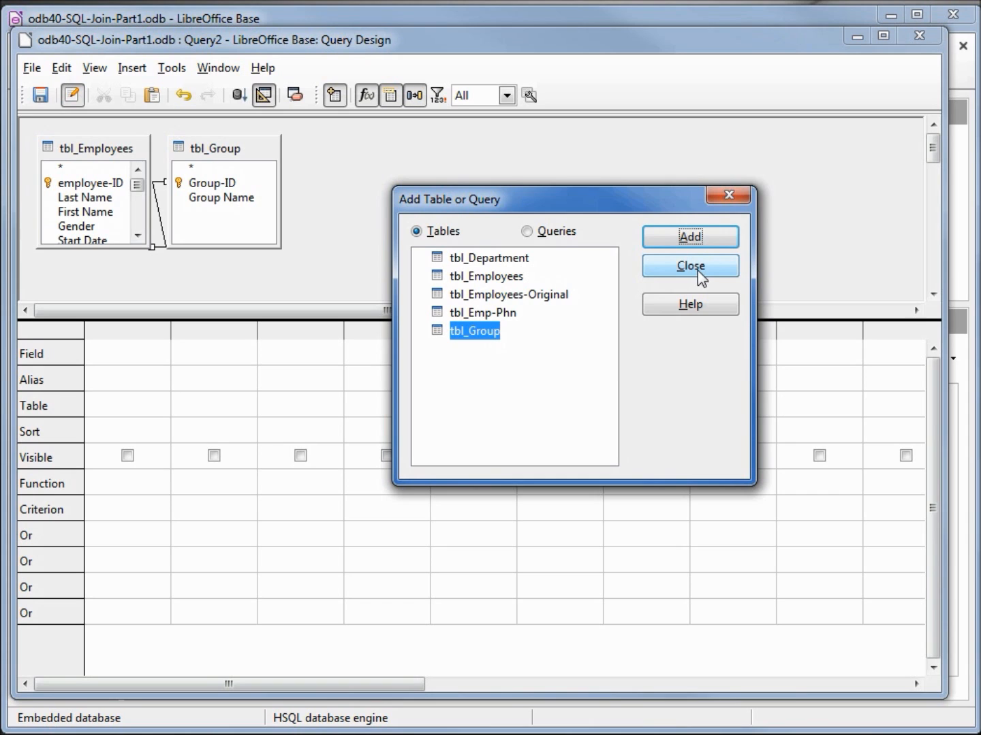
click(697, 267)
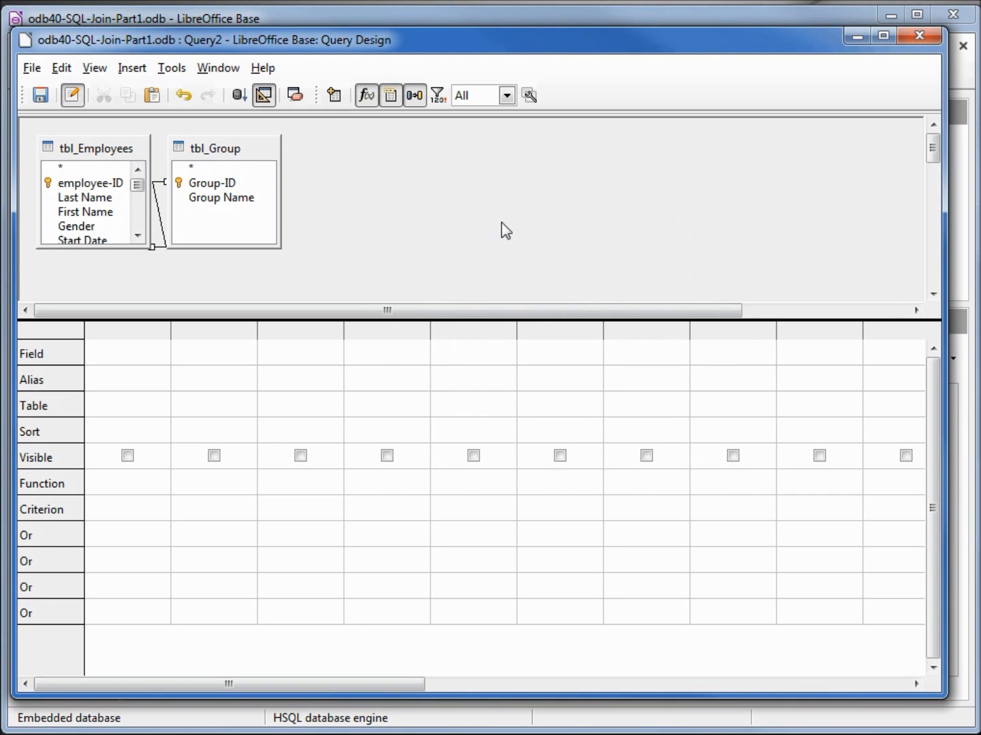
Step: Move the tbl_Group table box away from tbl_Employees and delete the join line between the two tables
drag(231, 158, 443, 149)
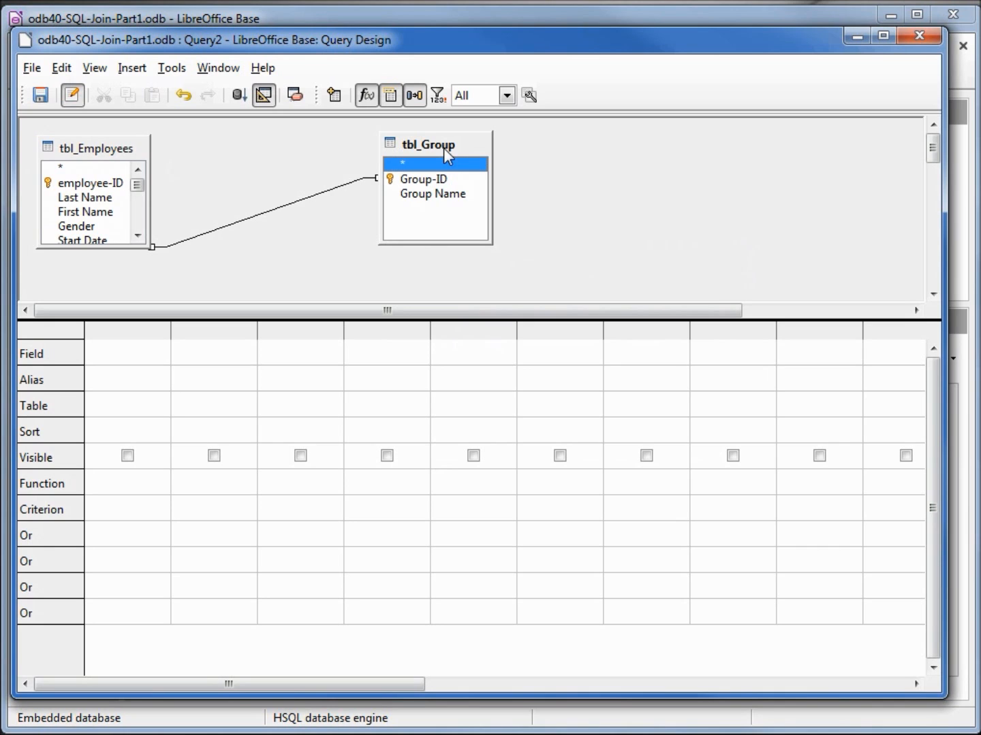
click(337, 192)
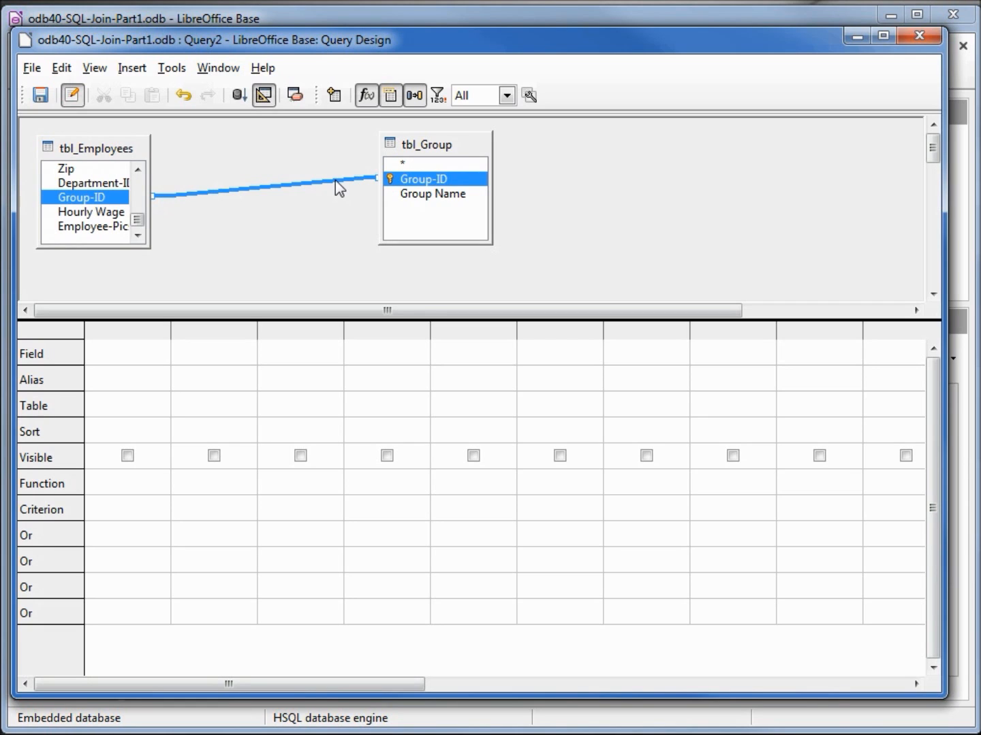
right_click(335, 179)
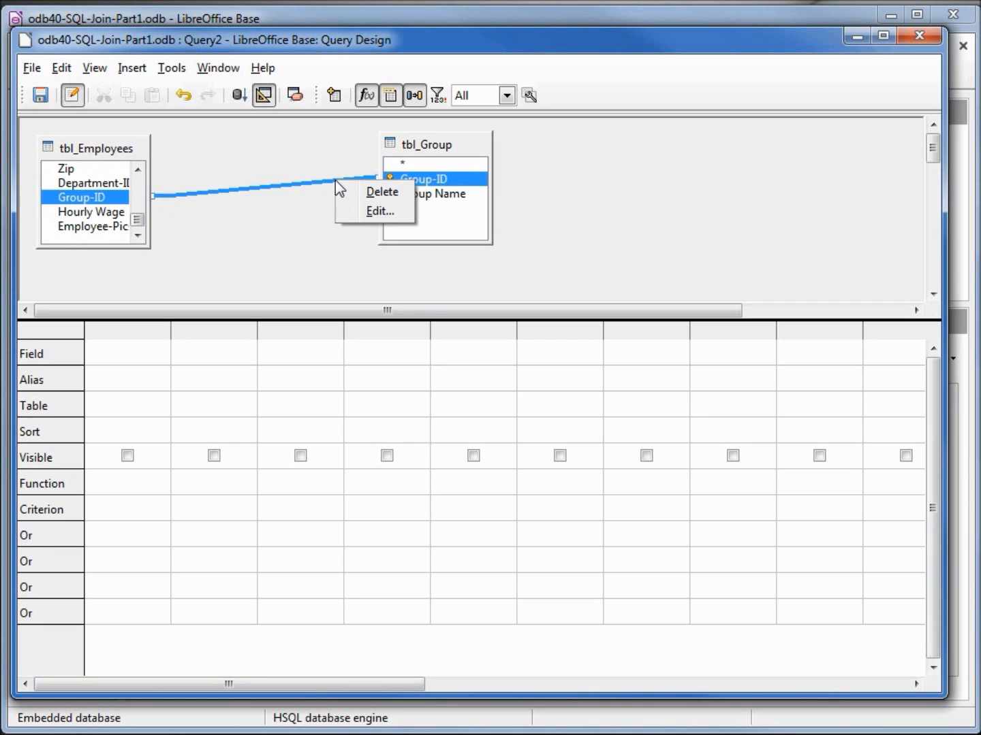
click(382, 197)
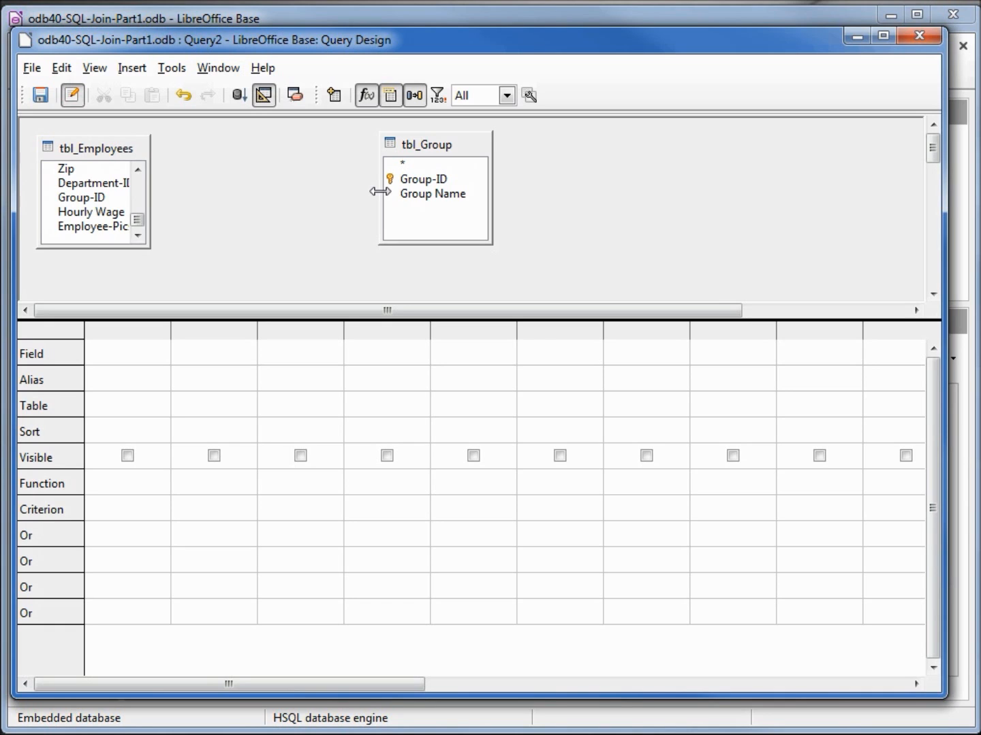
Step: Join tbl_Group's Group-ID to tbl_Employees' Group-ID and review the join properties, including the selectable tbl_Employees fields
click(418, 180)
drag(418, 180, 89, 199)
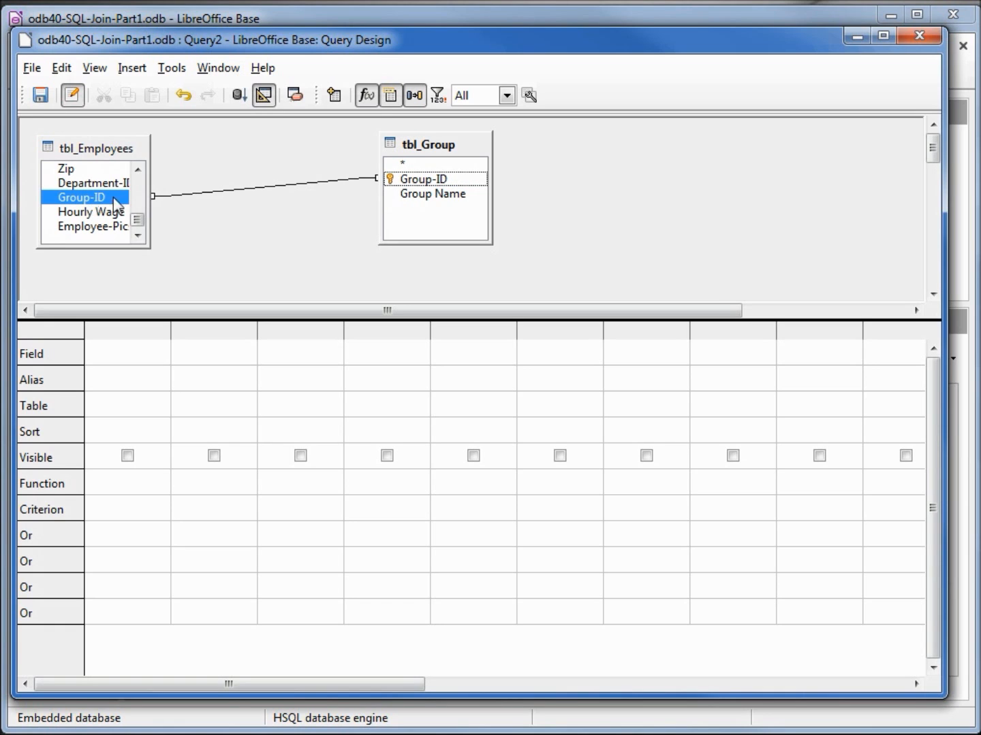
right_click(213, 194)
click(245, 223)
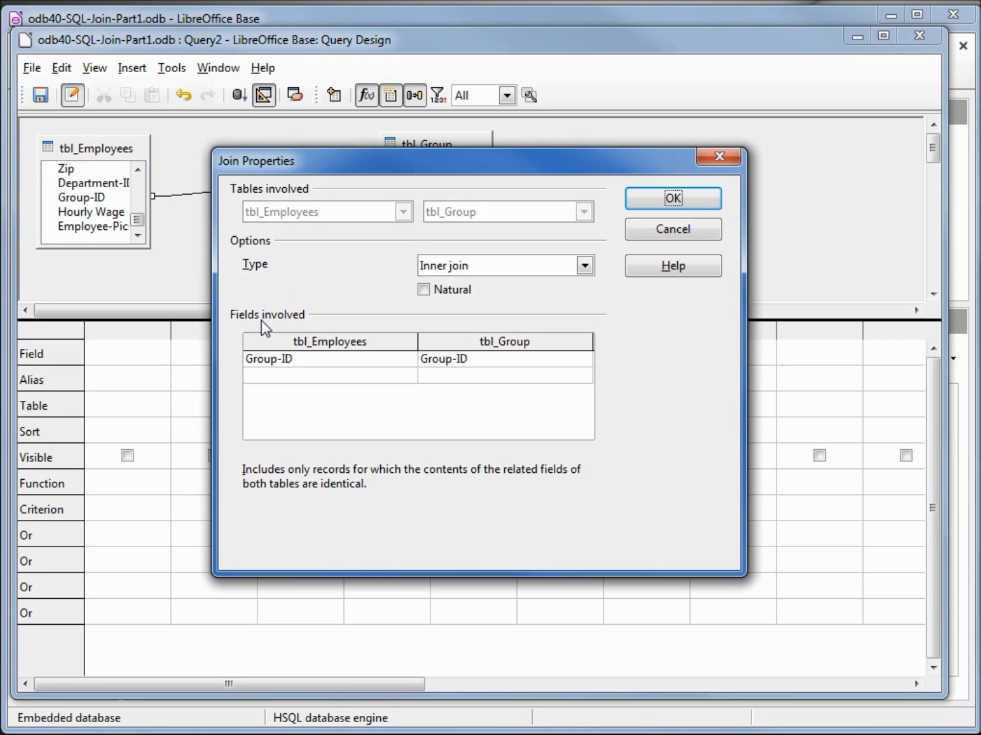
click(383, 358)
click(406, 359)
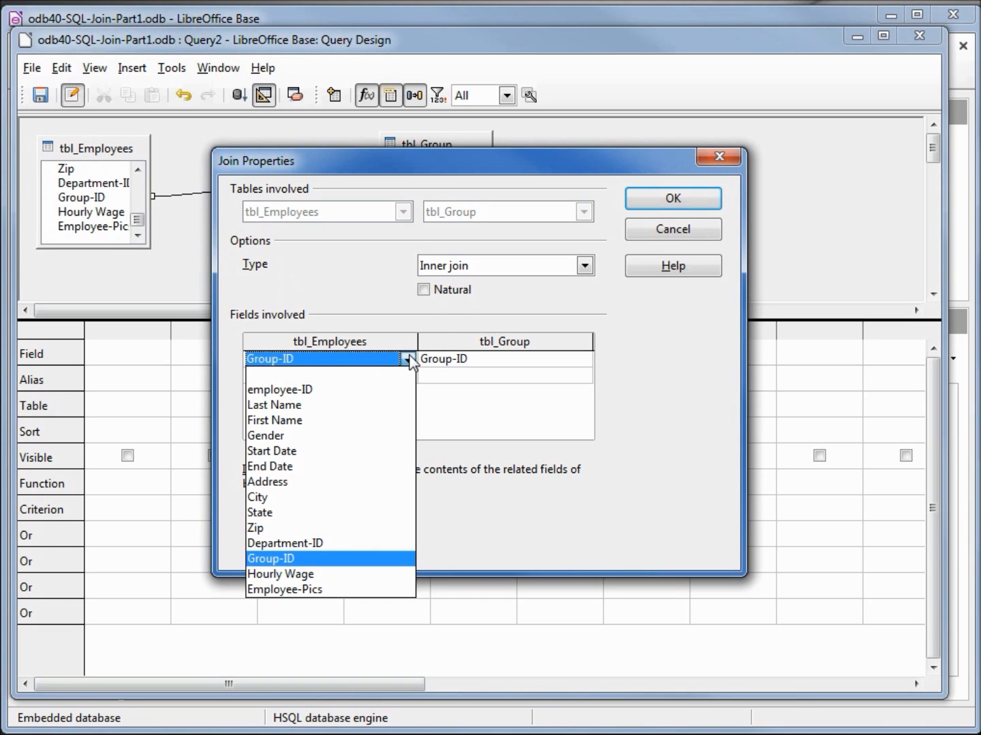
click(409, 361)
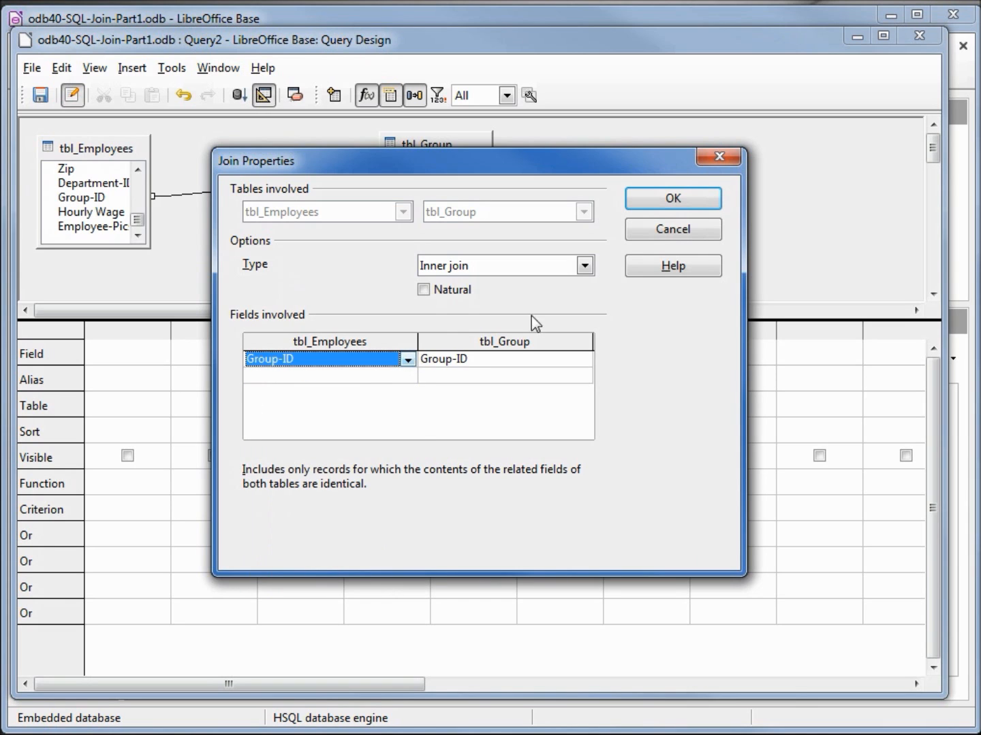
click(657, 236)
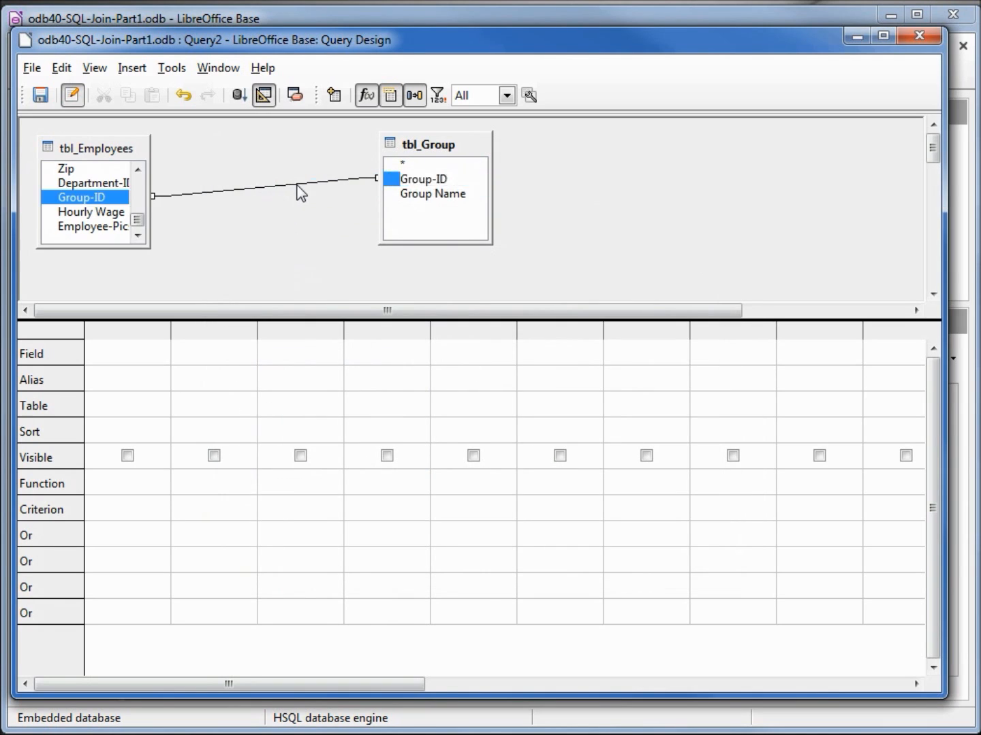
Step: Delete the join between the Group-ID fields and join tbl_Group's Group-ID to Hourly Wage in tbl_Employees instead
right_click(301, 194)
click(334, 202)
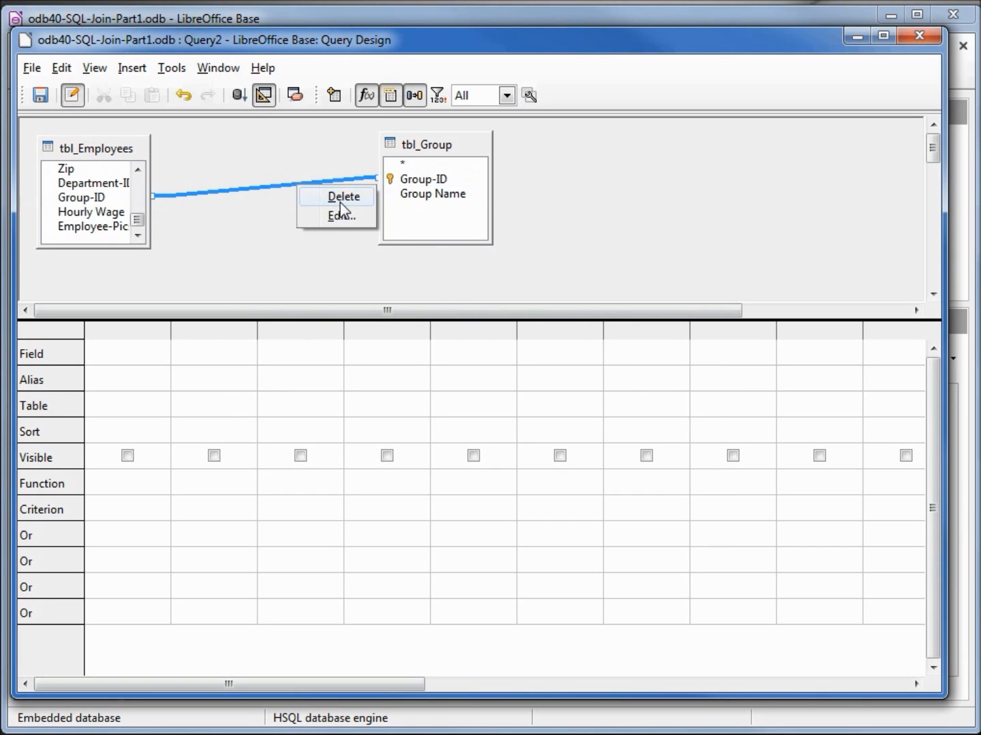
click(421, 181)
drag(421, 190, 101, 216)
Step: Edit the join between the two tables so that its tbl_Employees field is Group-ID
right_click(190, 209)
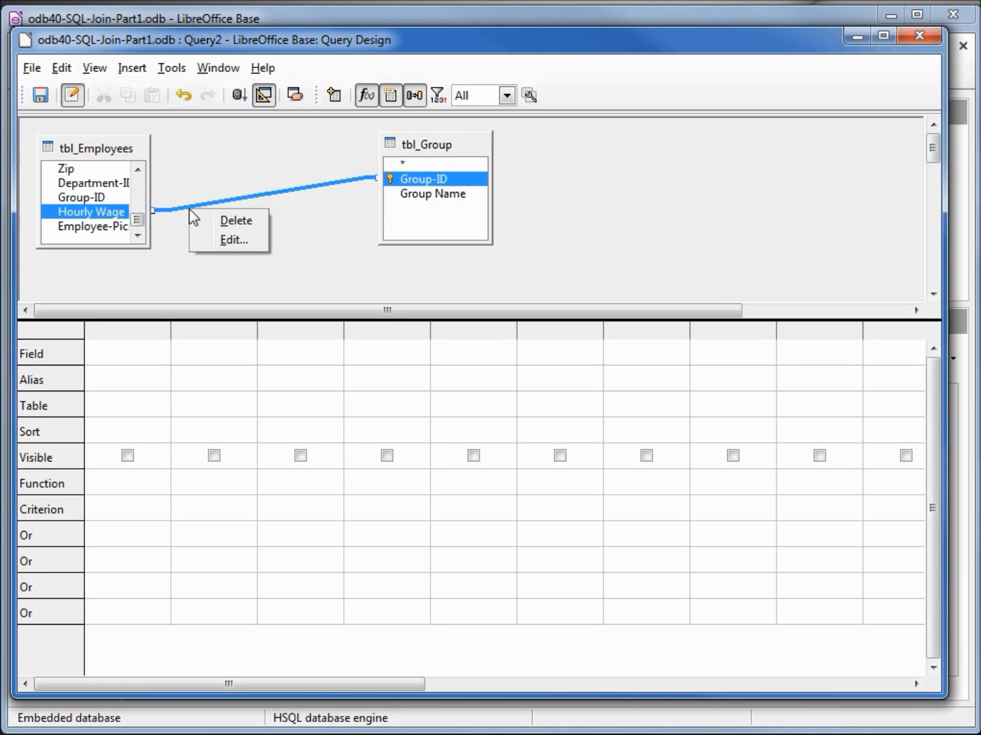
click(235, 241)
click(401, 364)
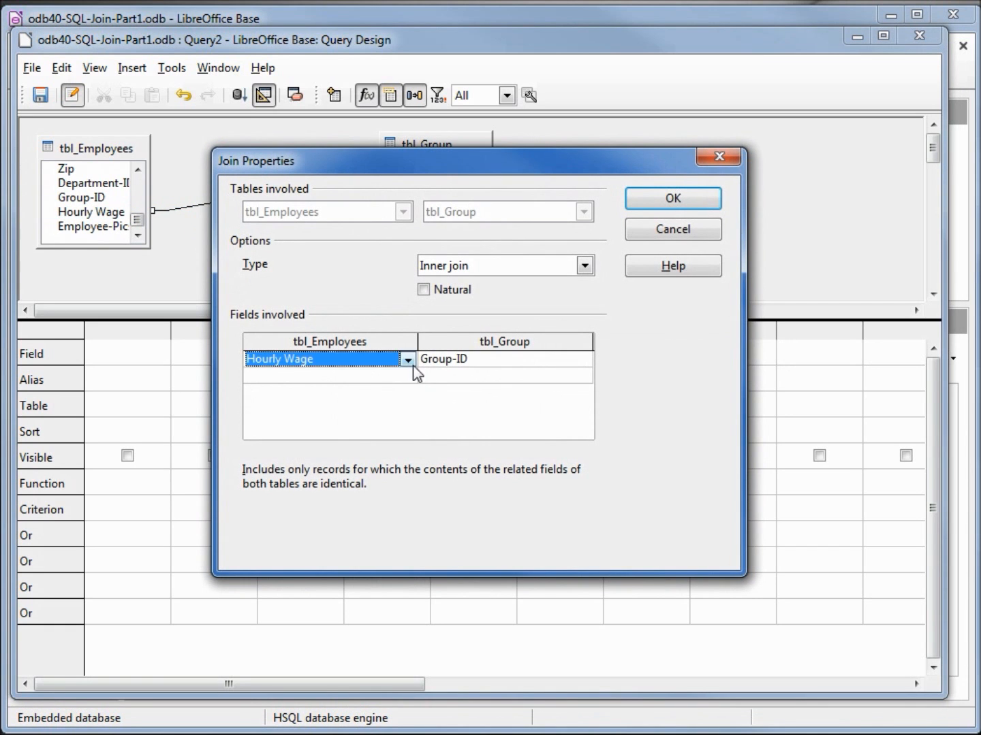
click(408, 360)
click(296, 562)
click(643, 202)
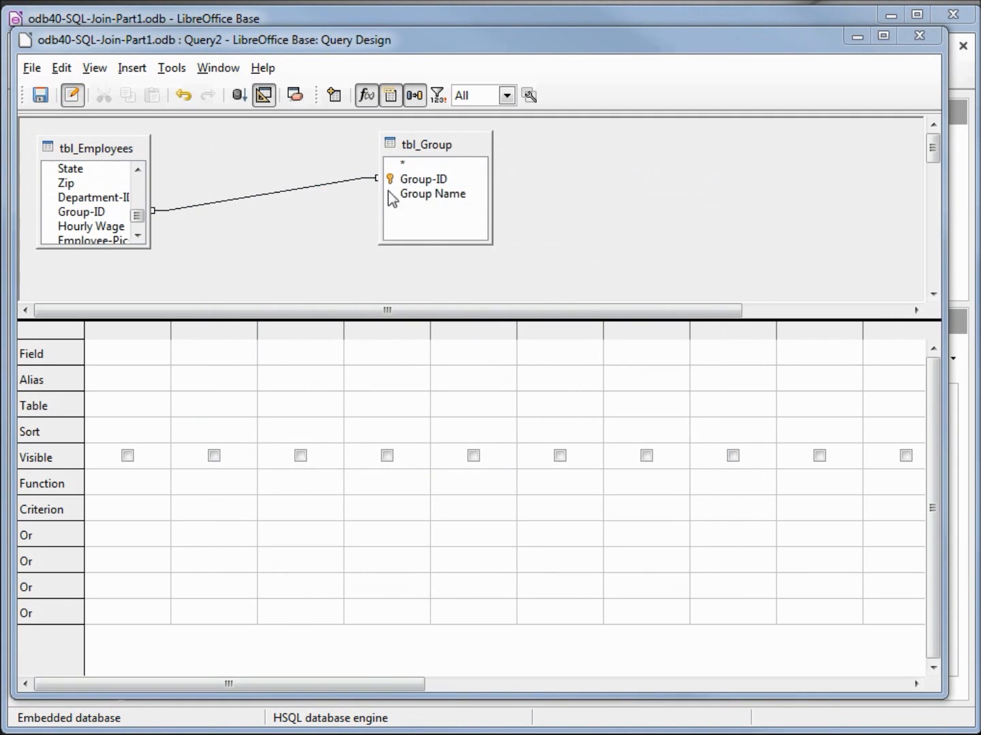
Step: Add employee-ID, Last Name and First Name from tbl_Employees and Group Name from tbl_Group to the query, and run it
drag(142, 222, 144, 171)
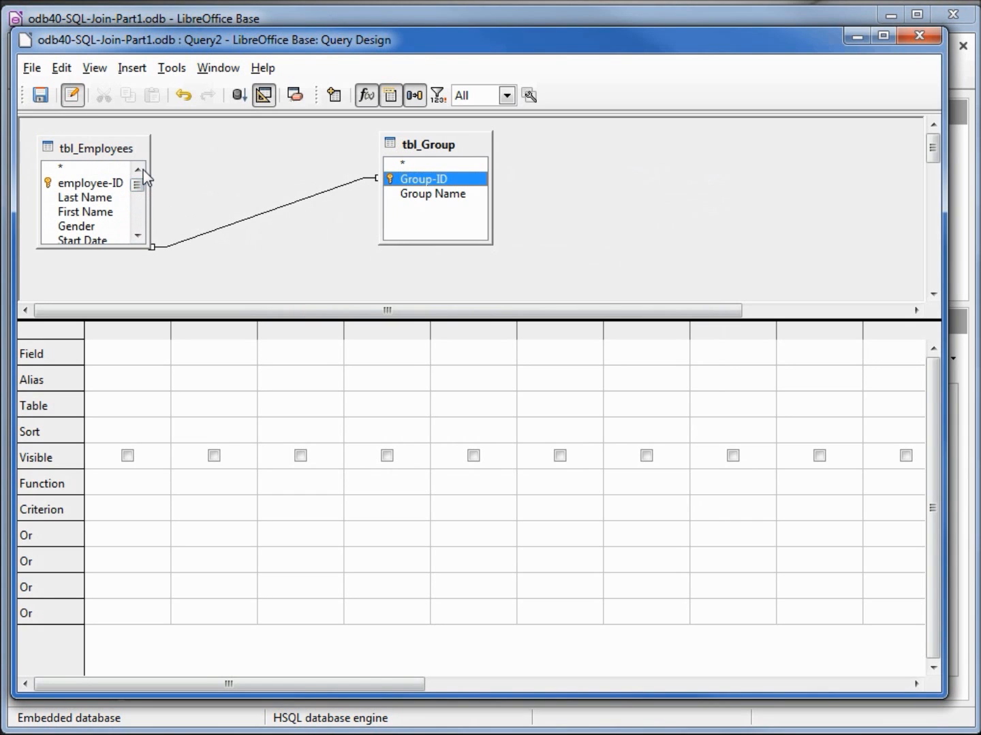
double_click(96, 186)
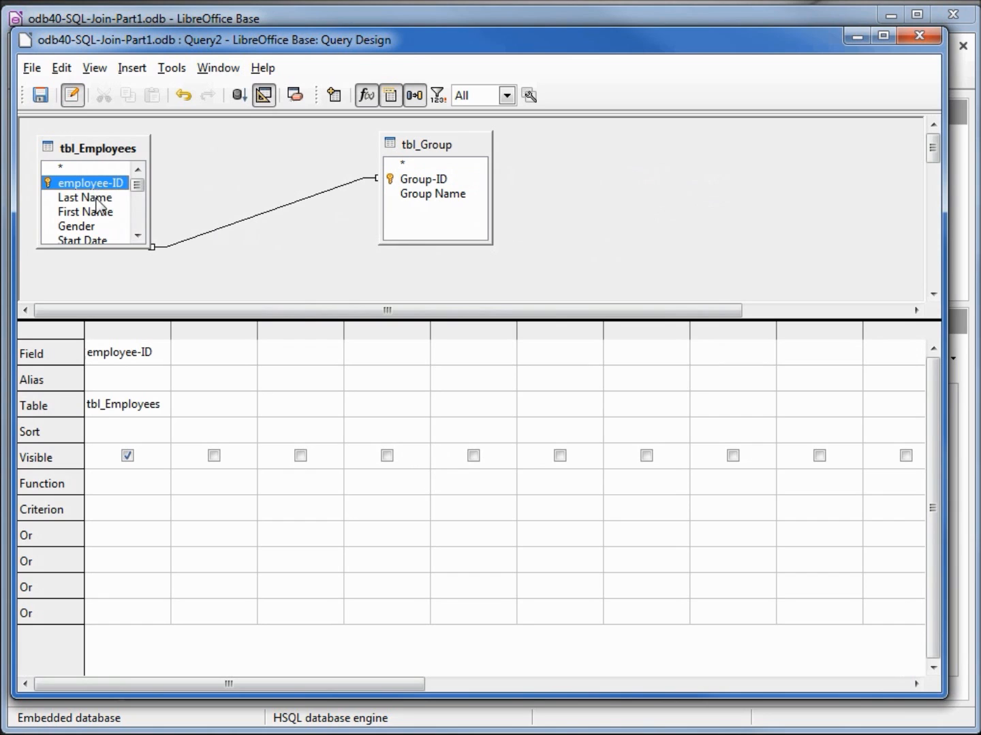
double_click(96, 197)
double_click(97, 213)
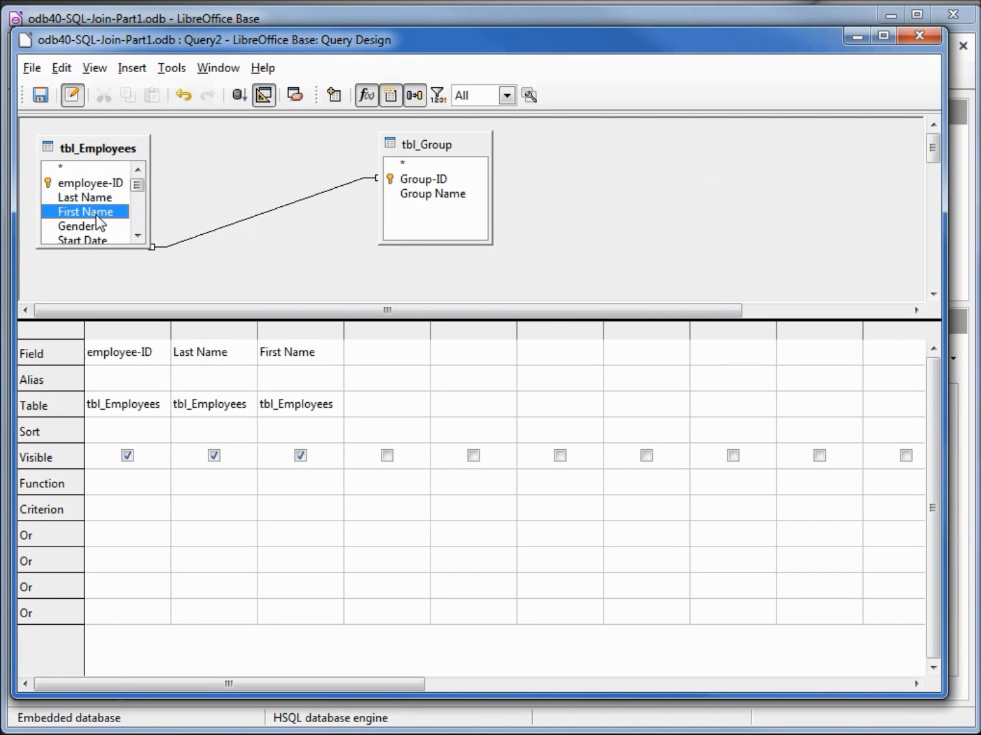
double_click(414, 195)
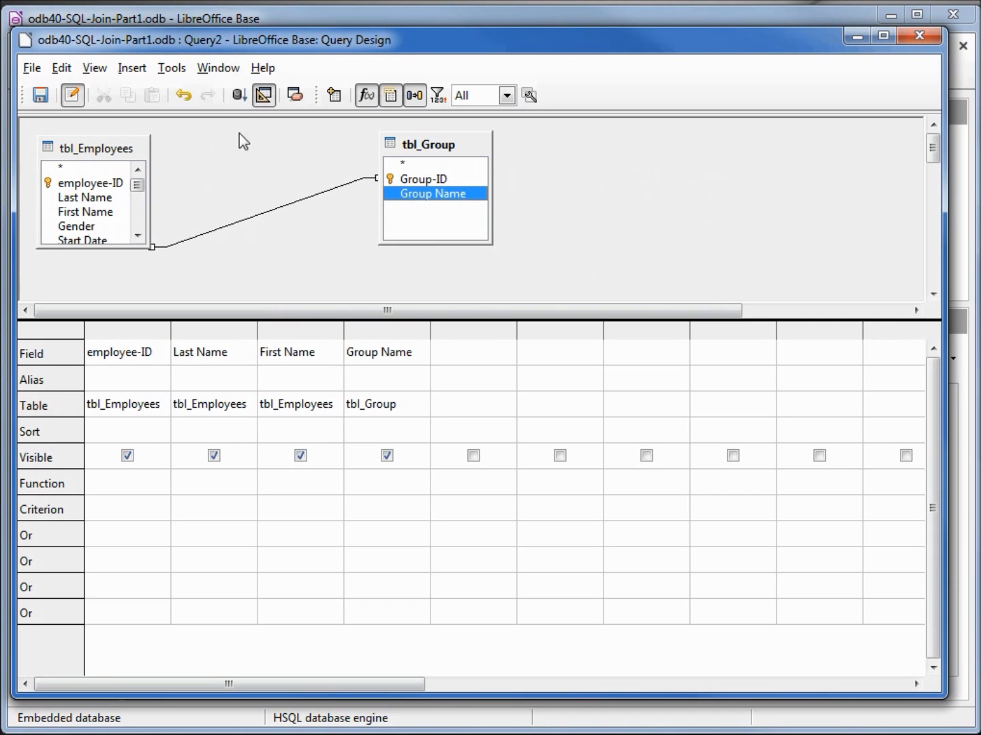
click(239, 97)
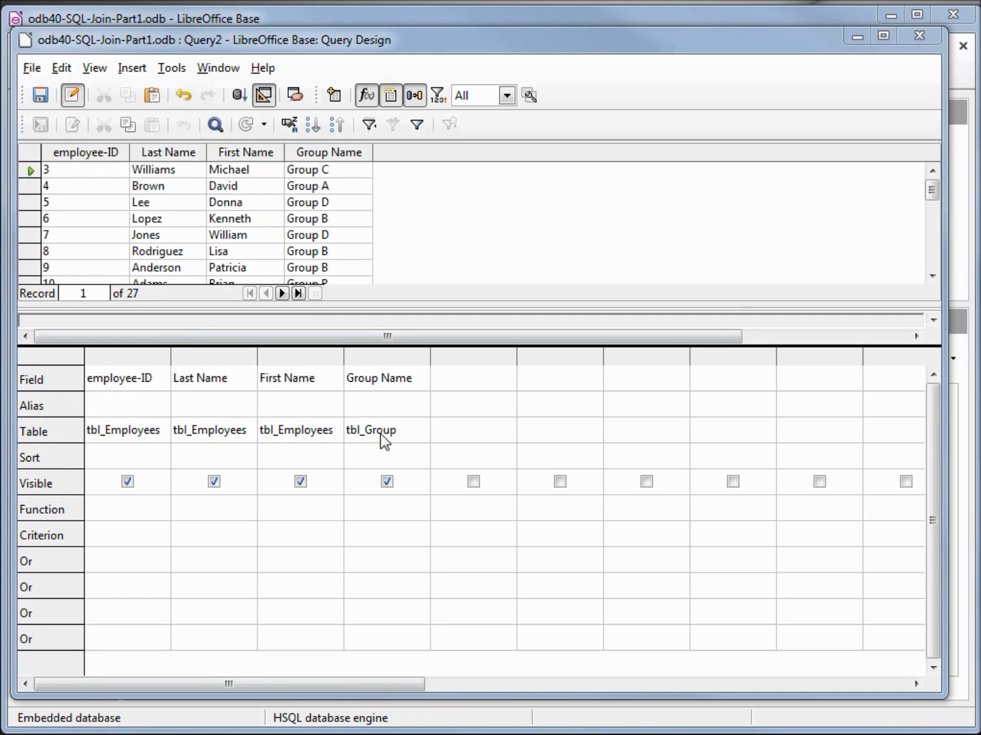
Step: Examine the table choices for the Group Name column and the field choices for Group Name, First Name and the first empty column
click(419, 433)
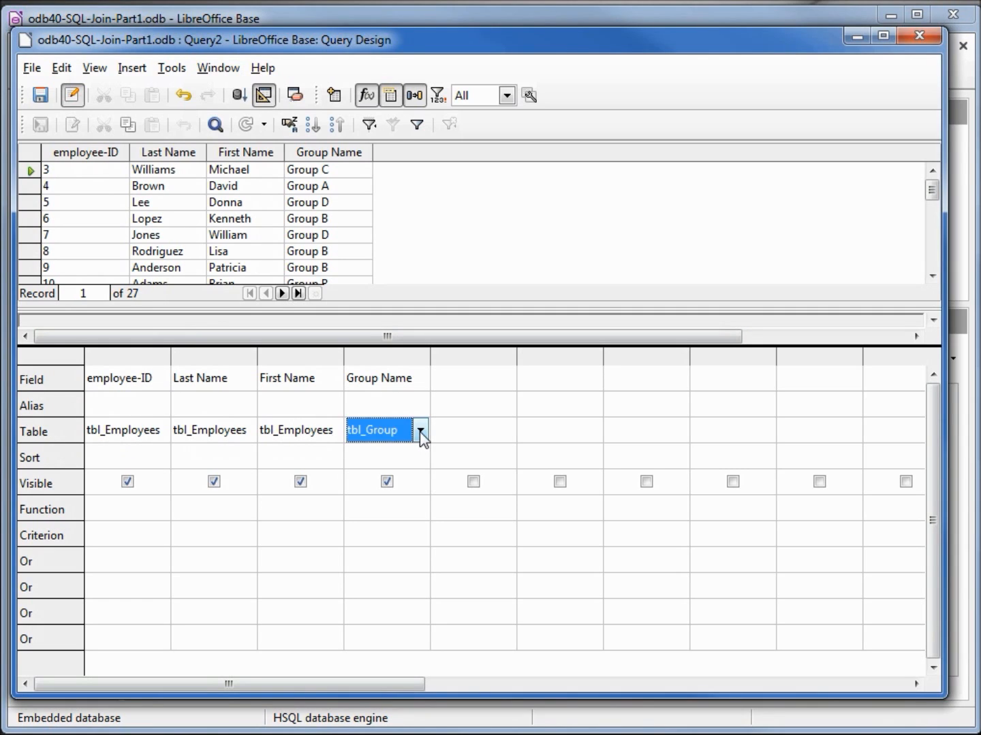
click(421, 432)
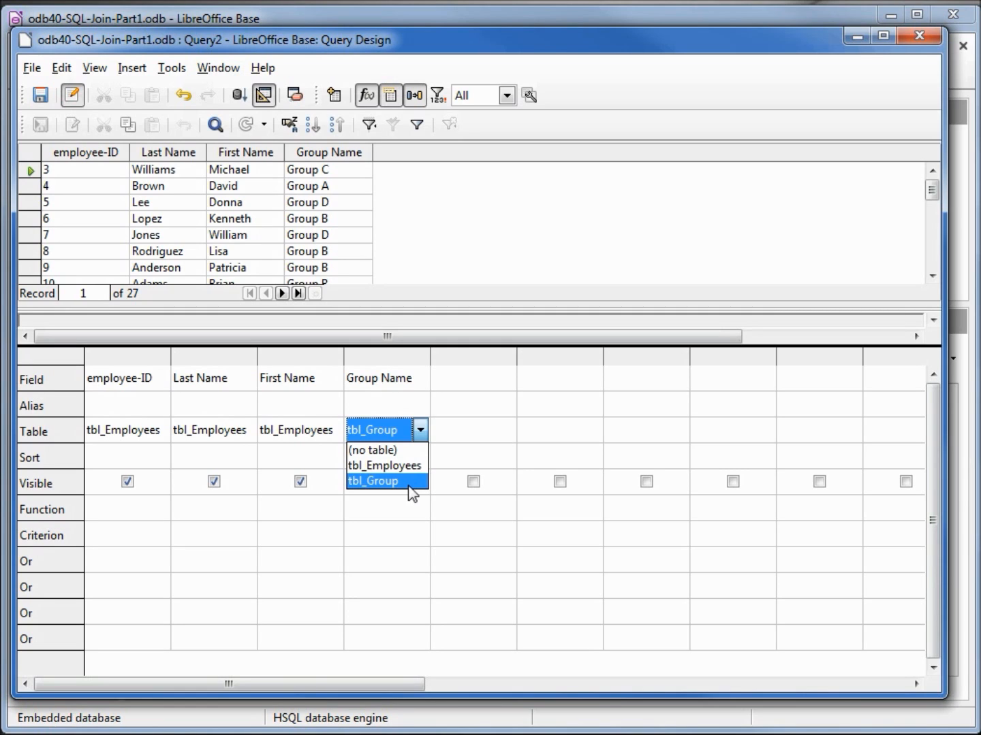
click(422, 387)
click(419, 384)
click(421, 380)
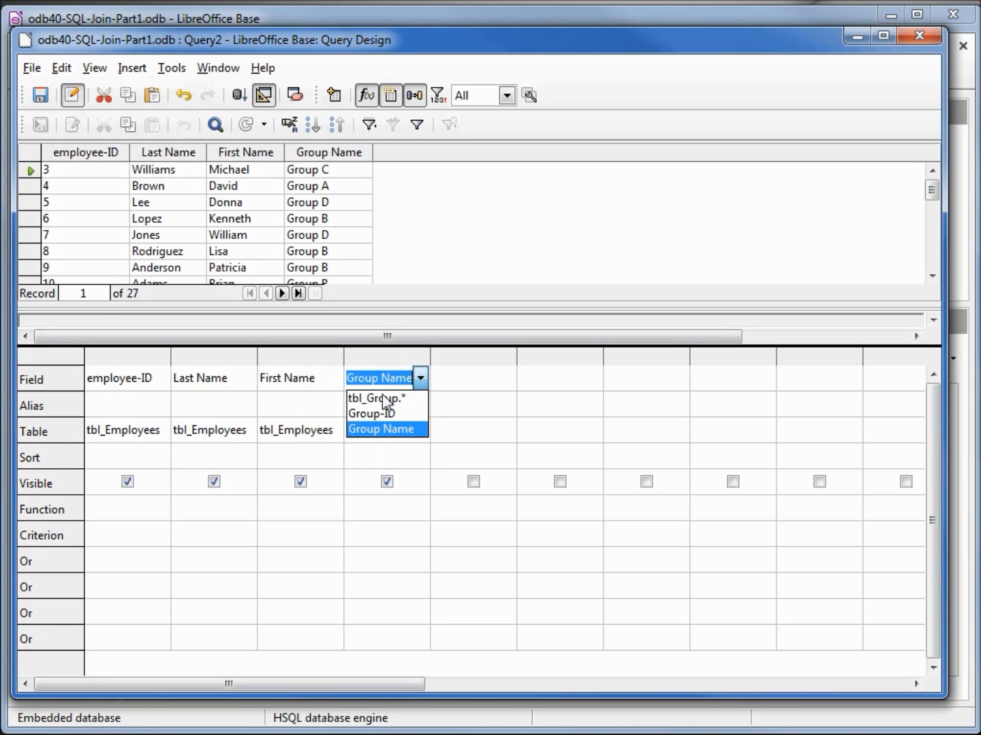
click(333, 377)
click(322, 378)
click(333, 379)
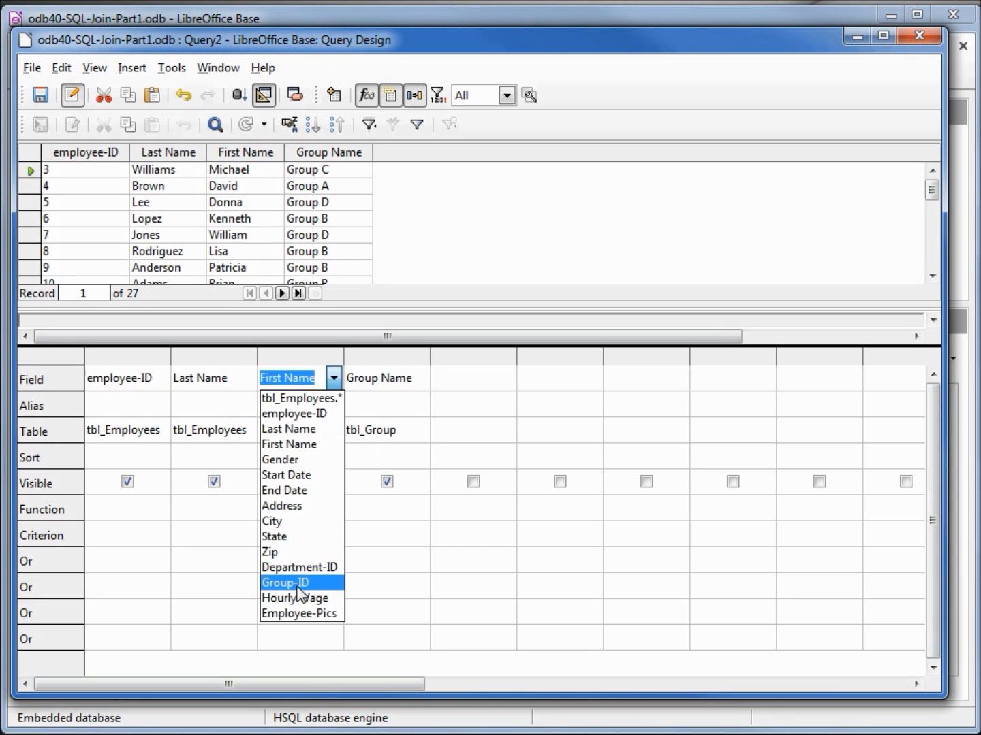
click(437, 384)
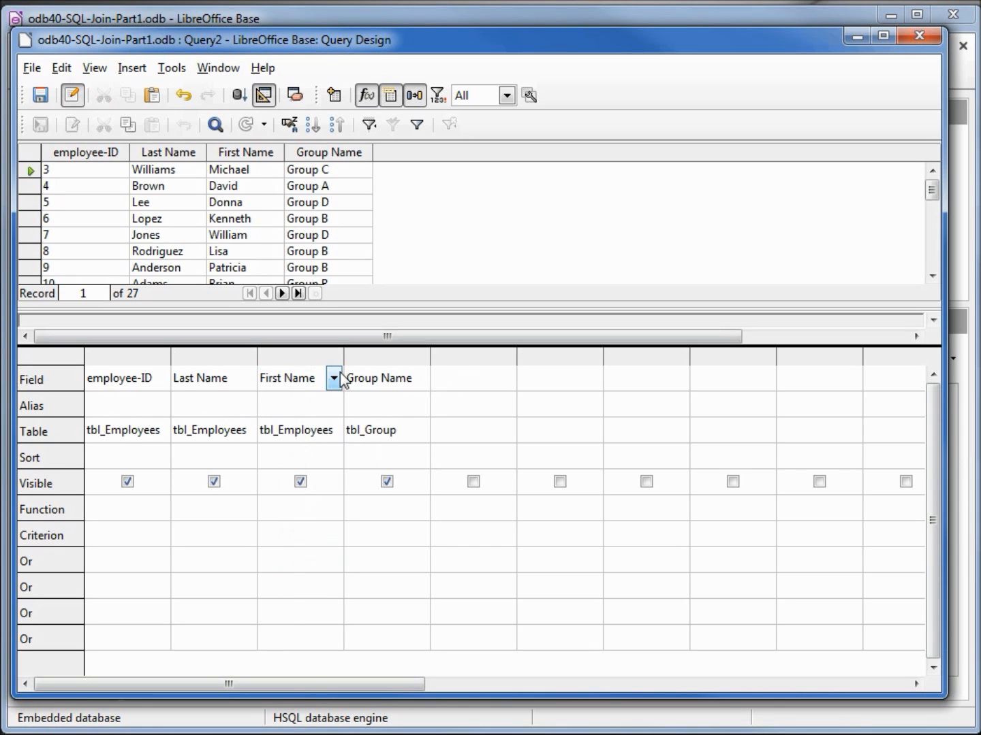
click(487, 382)
click(505, 379)
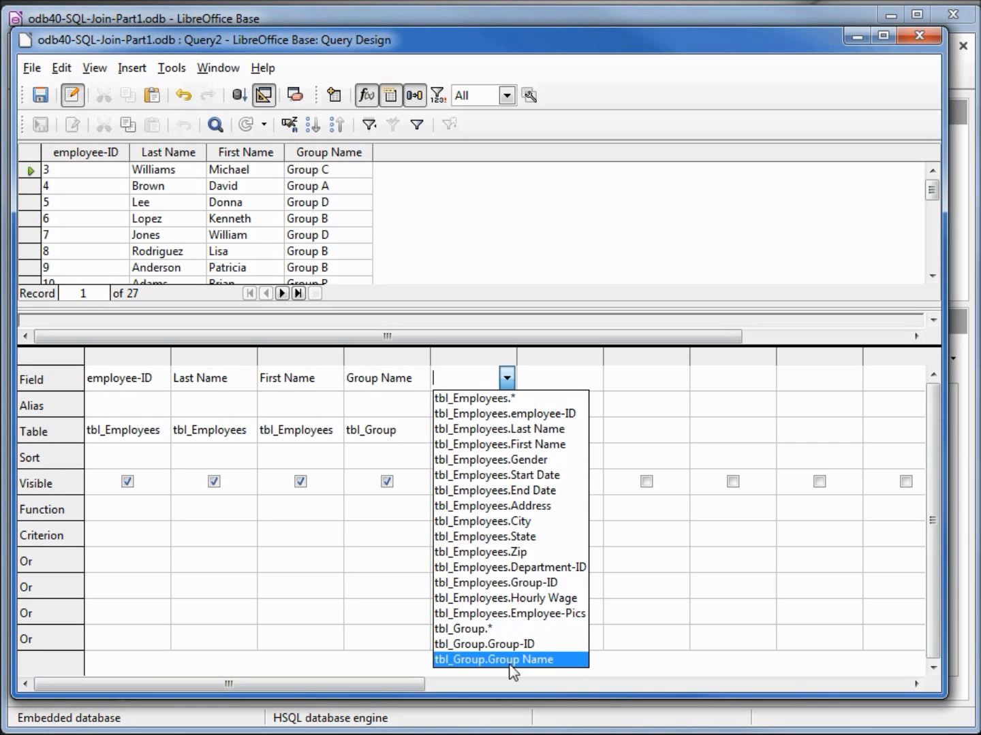
click(473, 377)
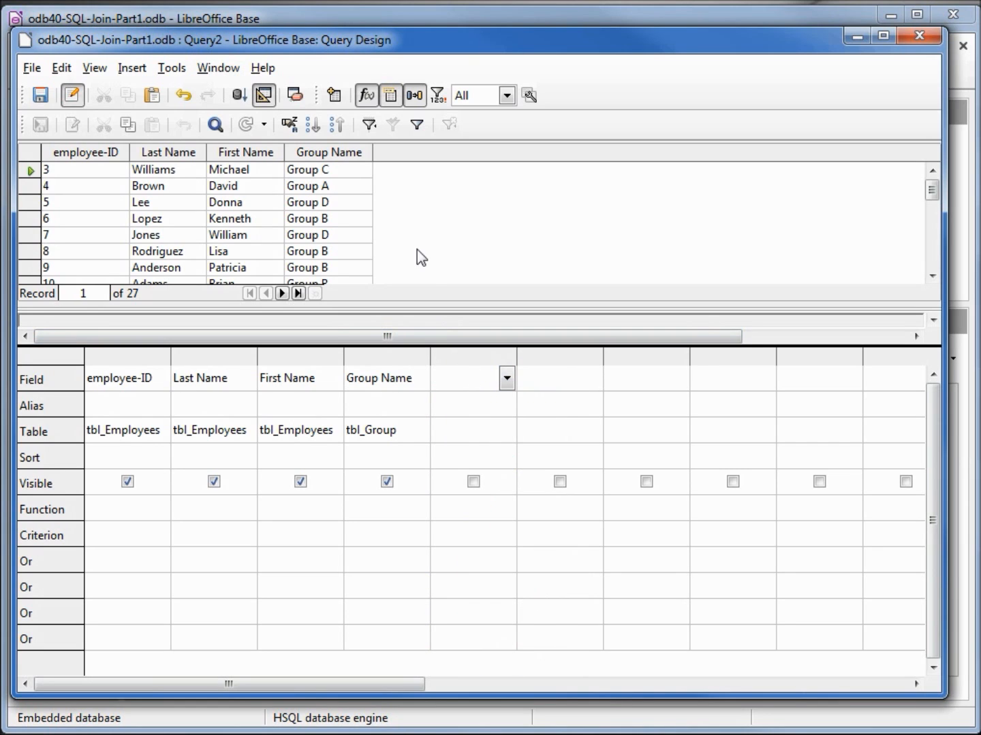
Step: Show the query as SQL and save it under the name odb40-Join-EMP-GRP
click(264, 96)
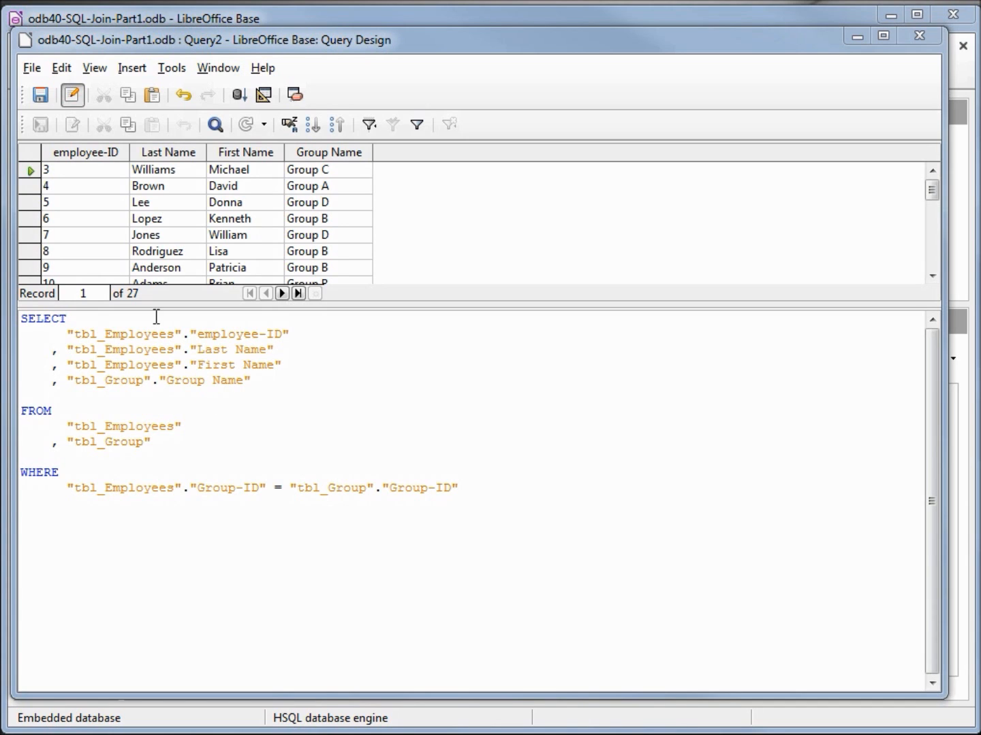
click(31, 68)
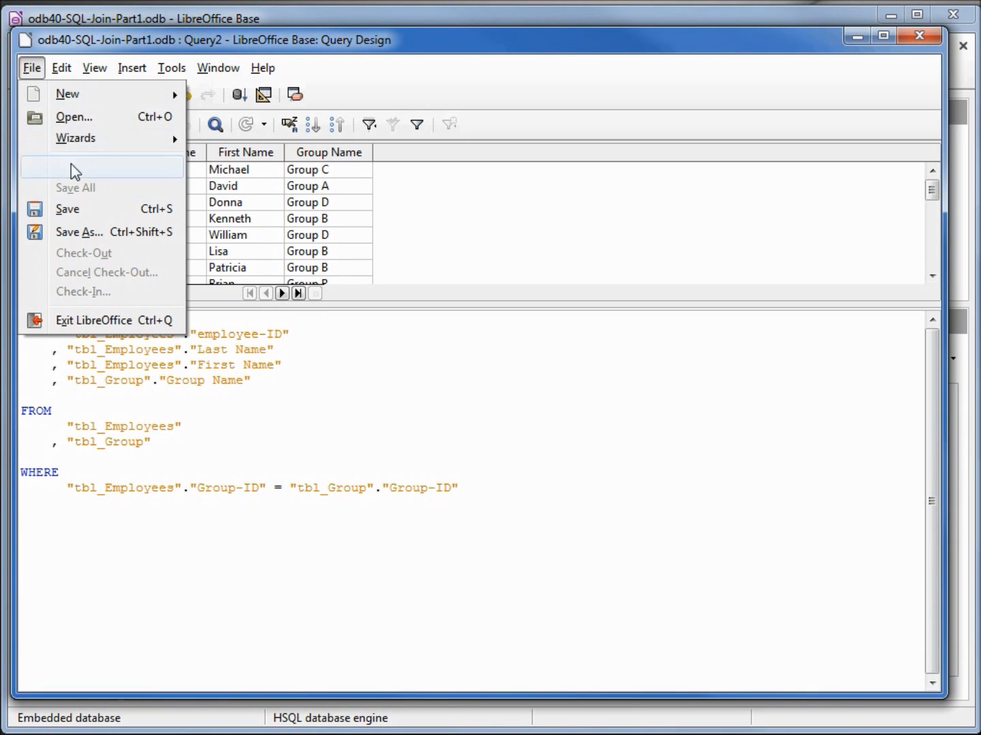
click(89, 232)
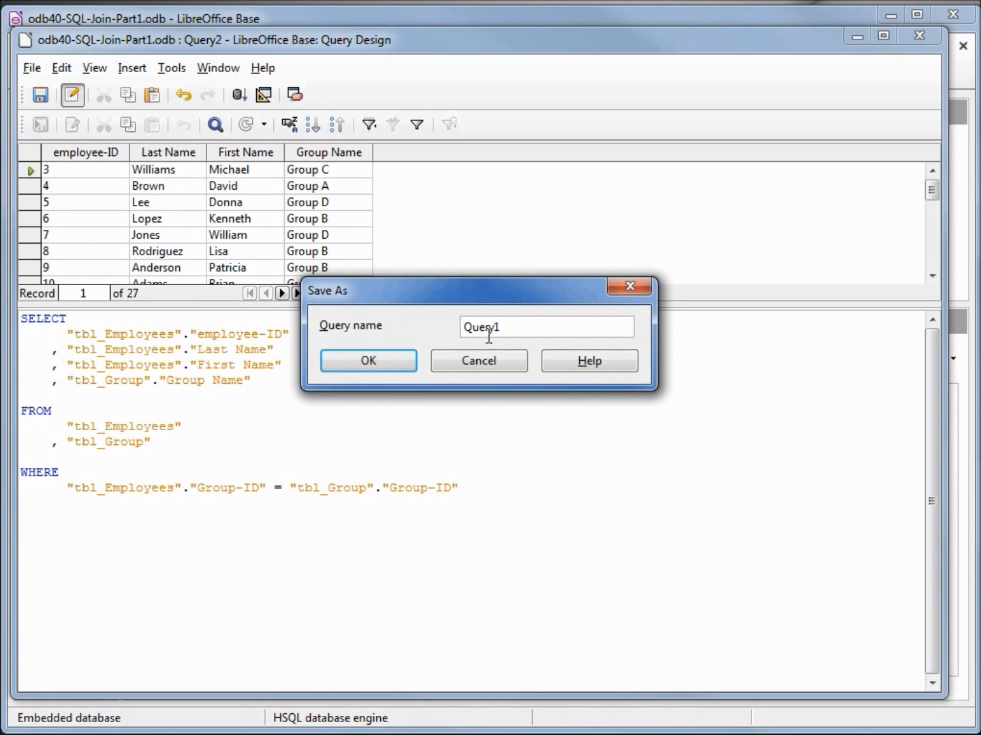
drag(508, 328, 442, 332)
key(BackSpace)
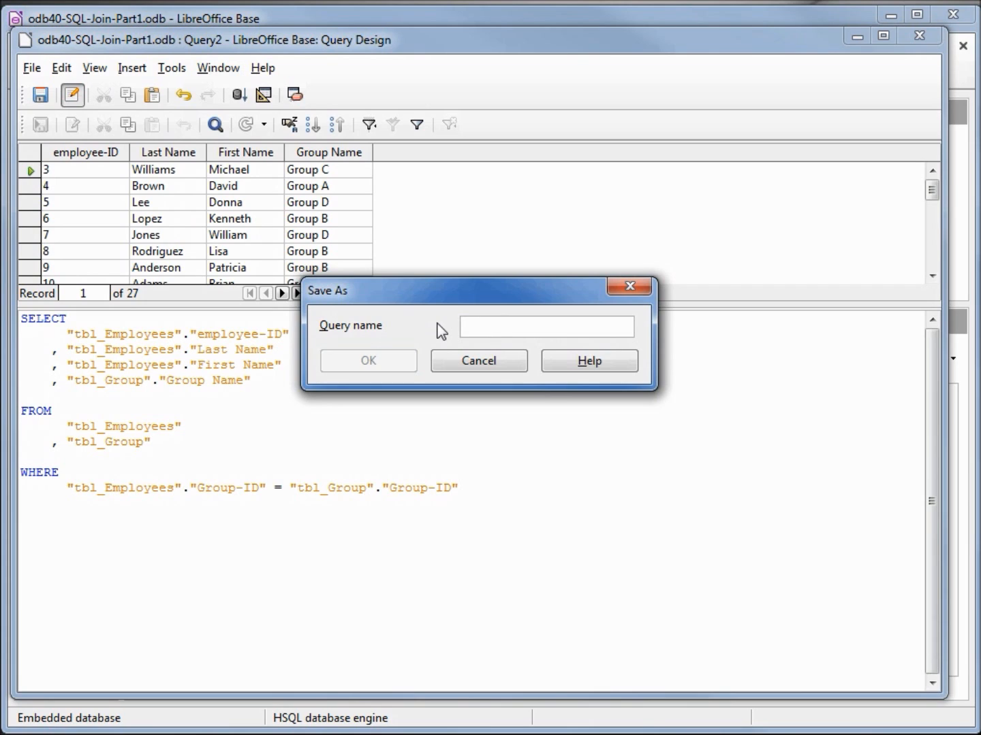
text(odb40-Join-EMP-GRP)
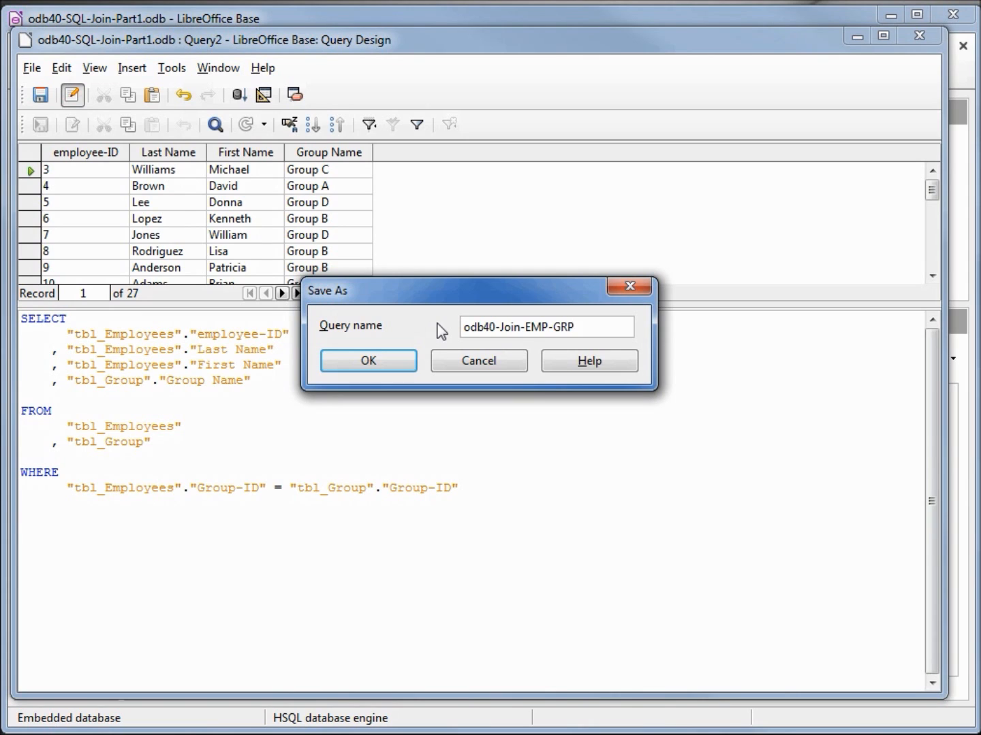
click(375, 362)
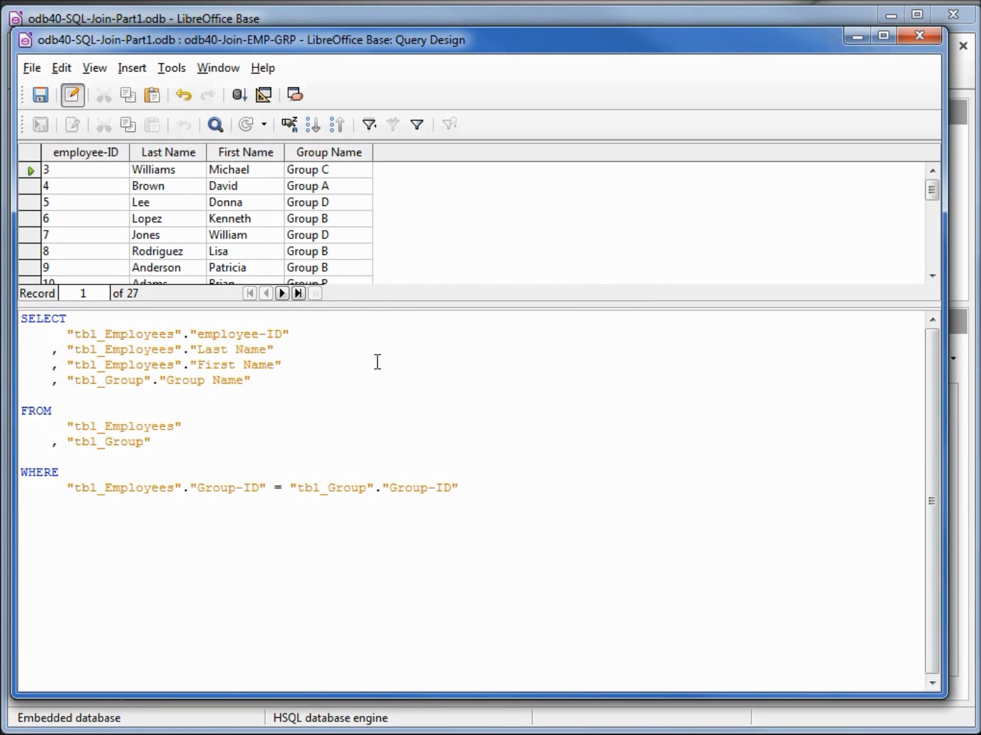
Step: Add "tbl_Department"."Department Name" as the last column of the SELECT list in the SQL
click(262, 382)
key(Return)
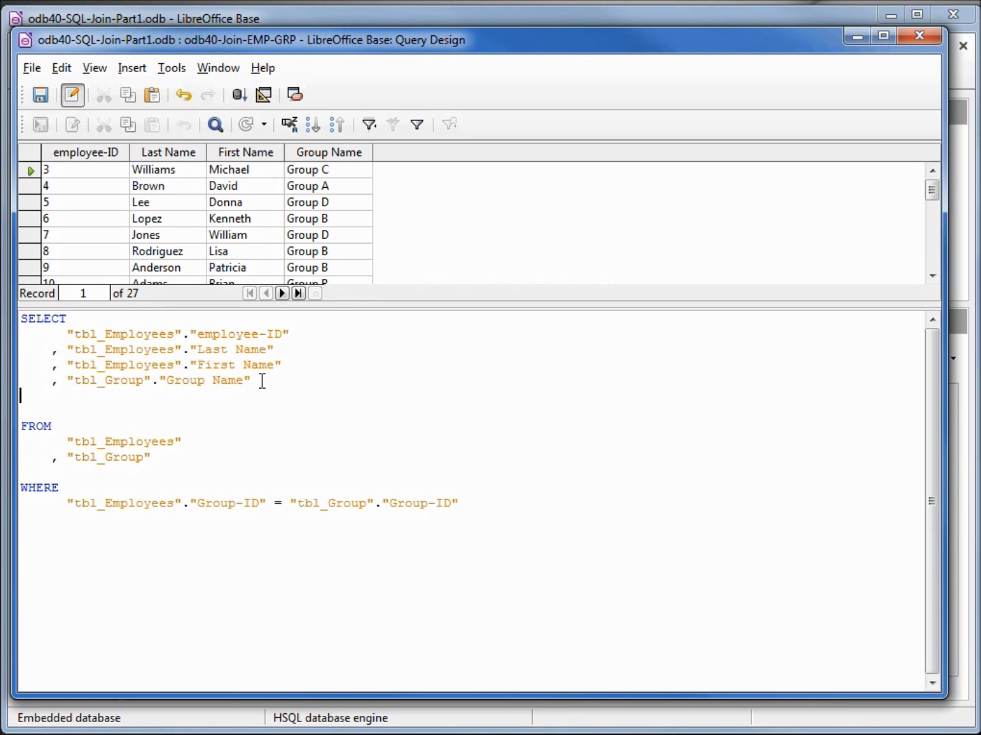
text(, "tbl_Department".)
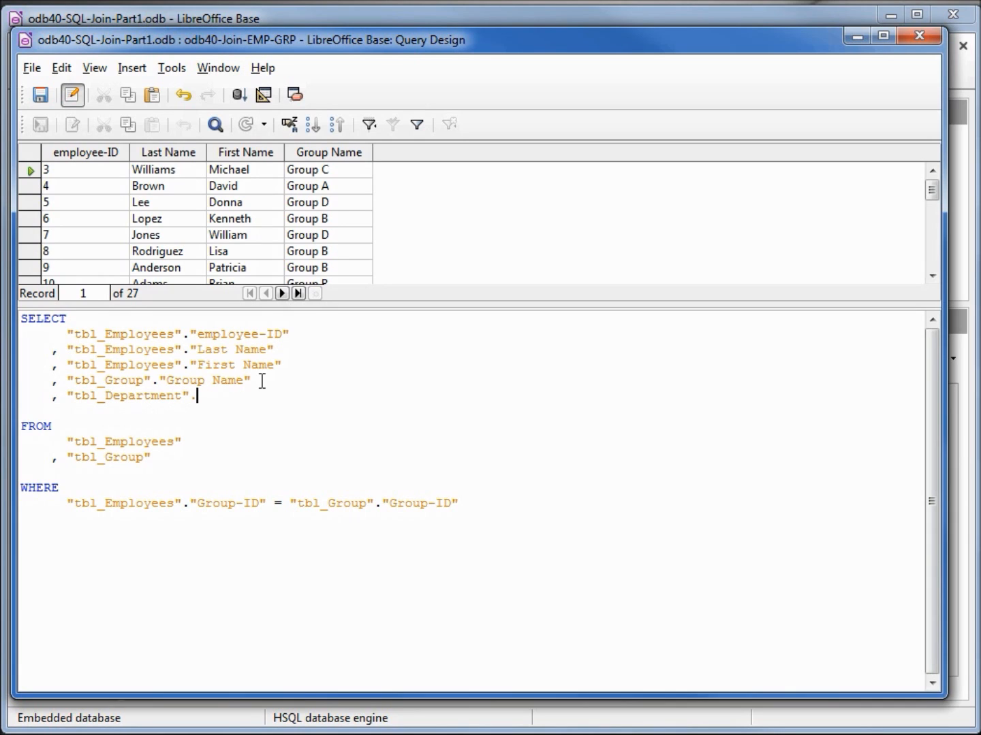
text("Department Name")
Step: Add "tbl_Department" as the third table in the FROM clause
key(Down)
key(Down)
key(Down)
key(Down)
key(Return)
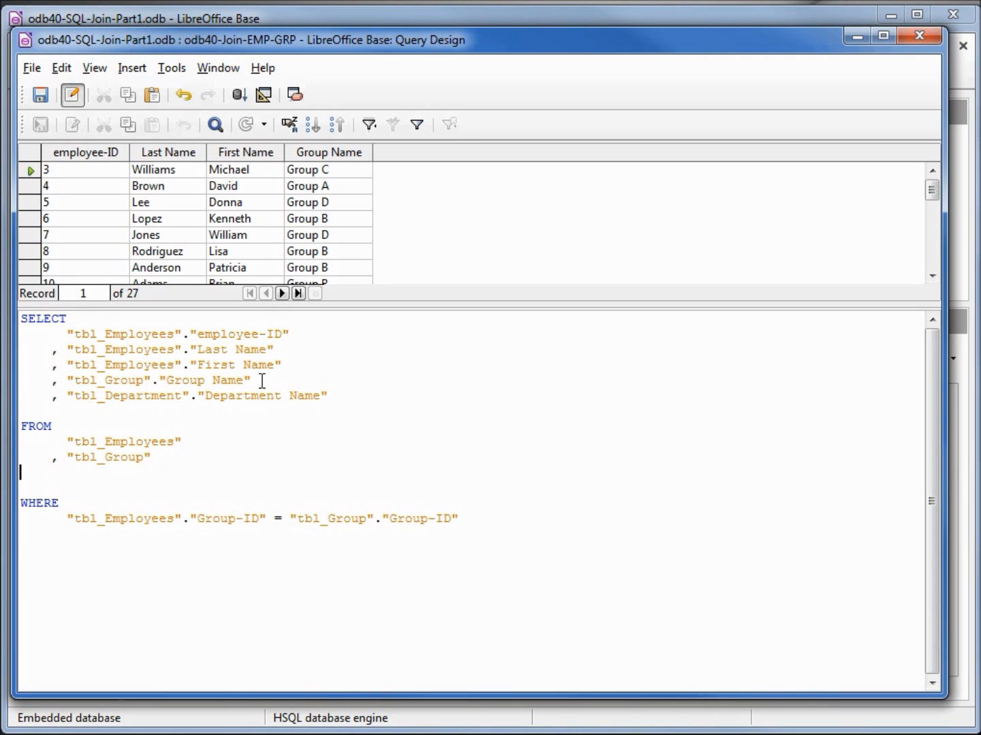
text(, "tbl_Departmenet)
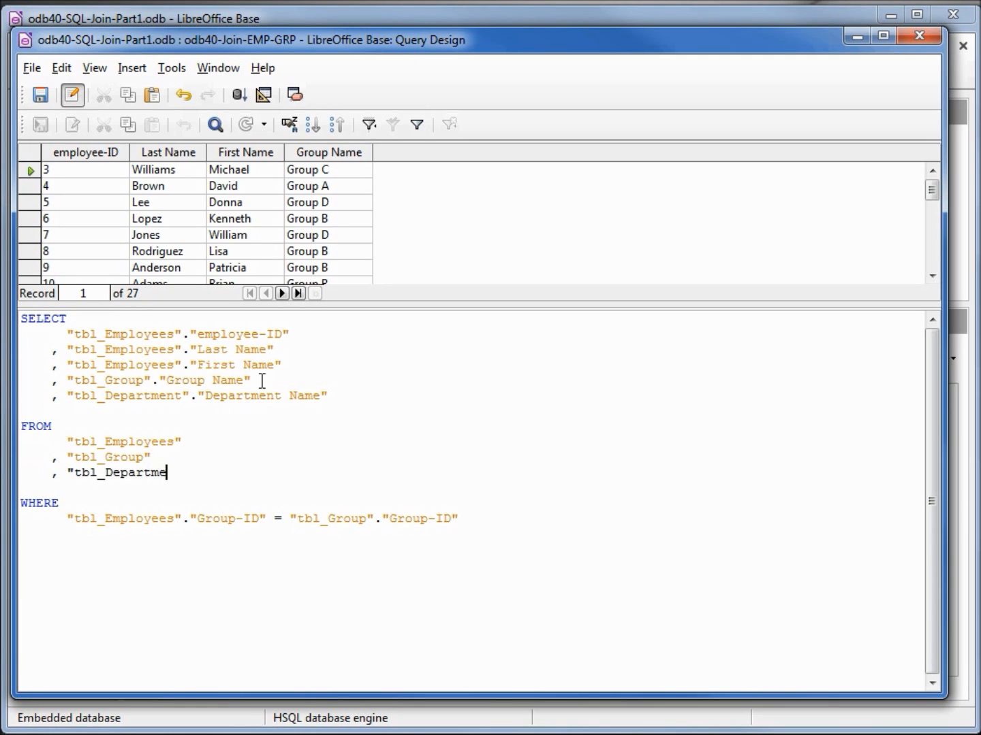
key(BackSpace)
key(BackSpace)
key(BackSpace)
key(BackSpace)
text(ent")
Step: Extend the WHERE clause with AND "tbl_Employees"."Department-ID" = "tbl_Department"."Department-ID" and run the query
key(Down)
key(Down)
key(Down)
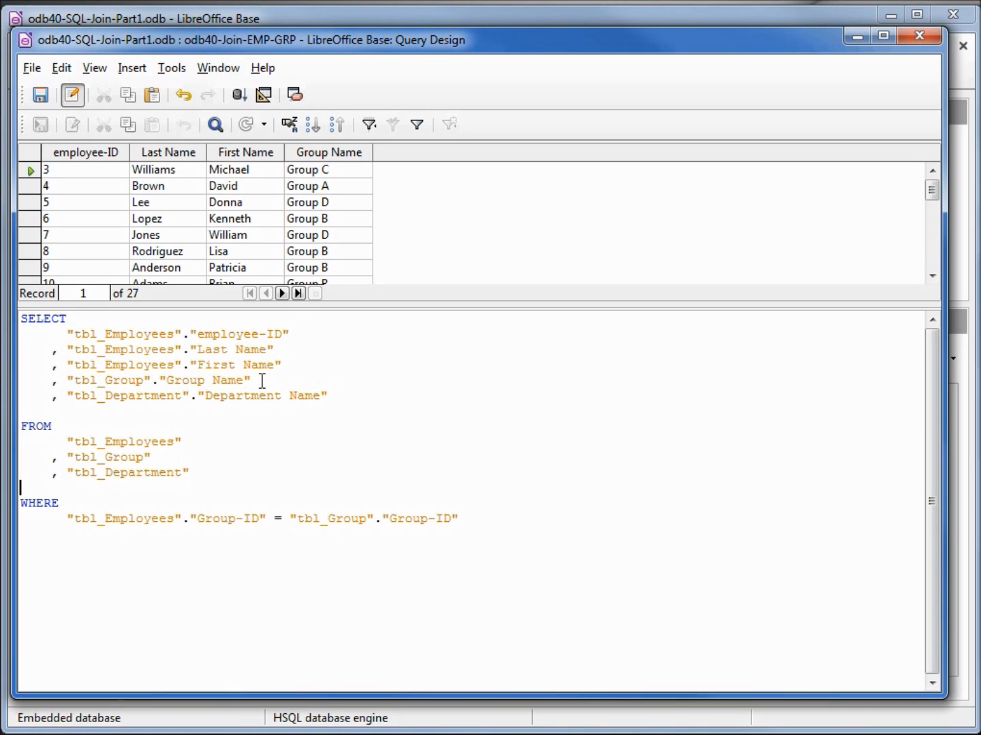
key(End)
key(Return)
text(AND)
text( "tbl)
text(_Employe)
text(e)
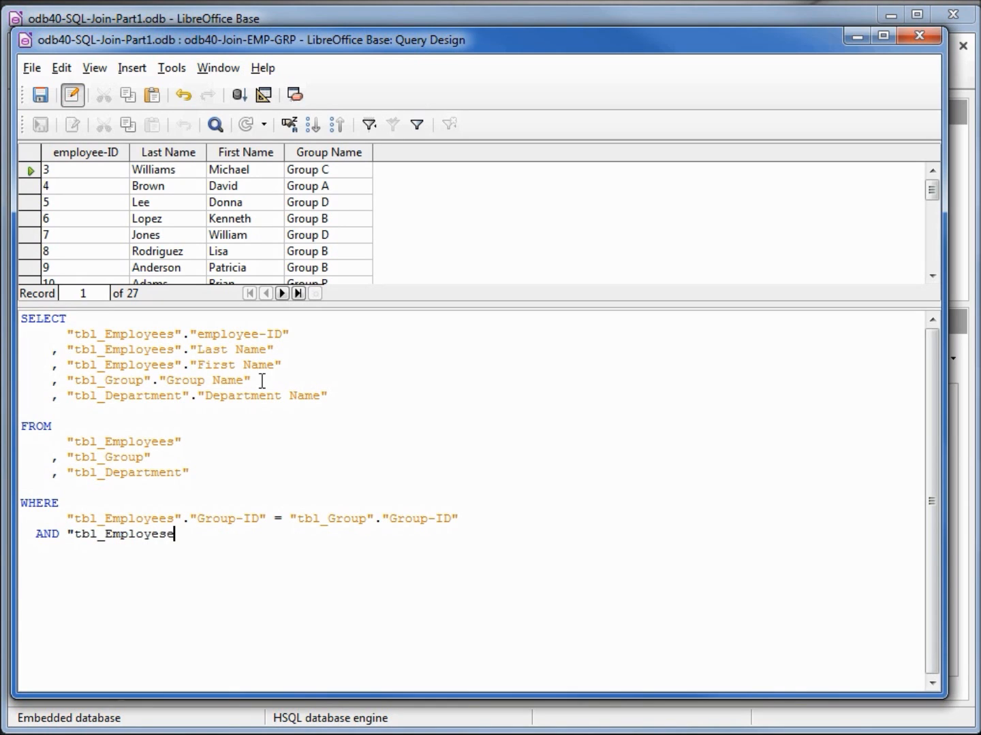
text(s".")
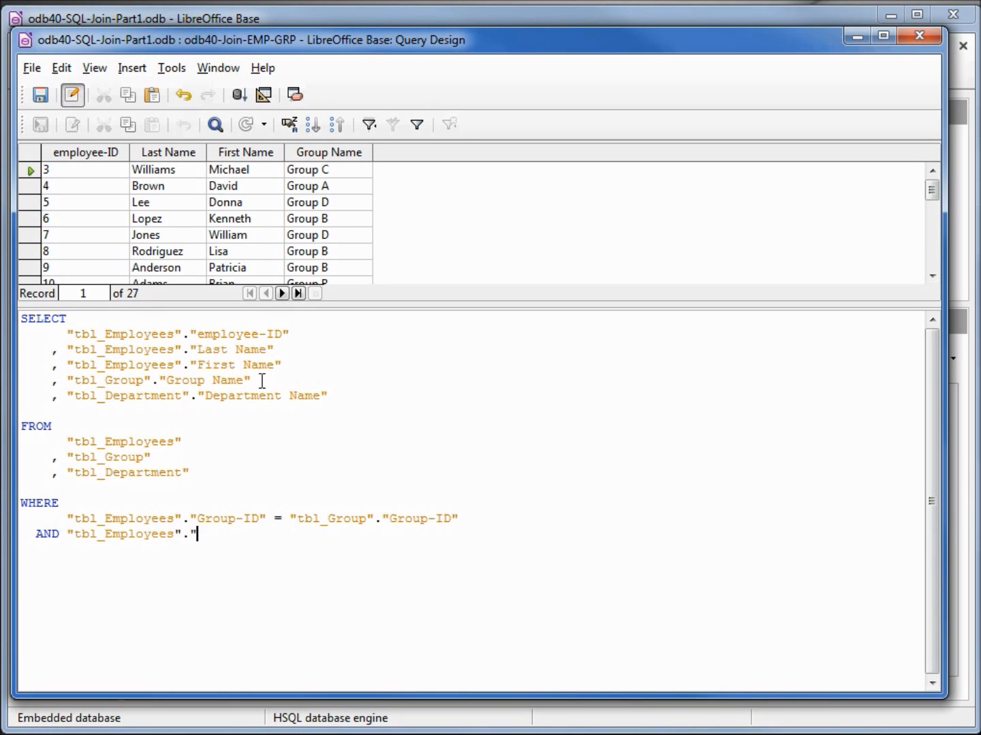
text(Department-ID" =)
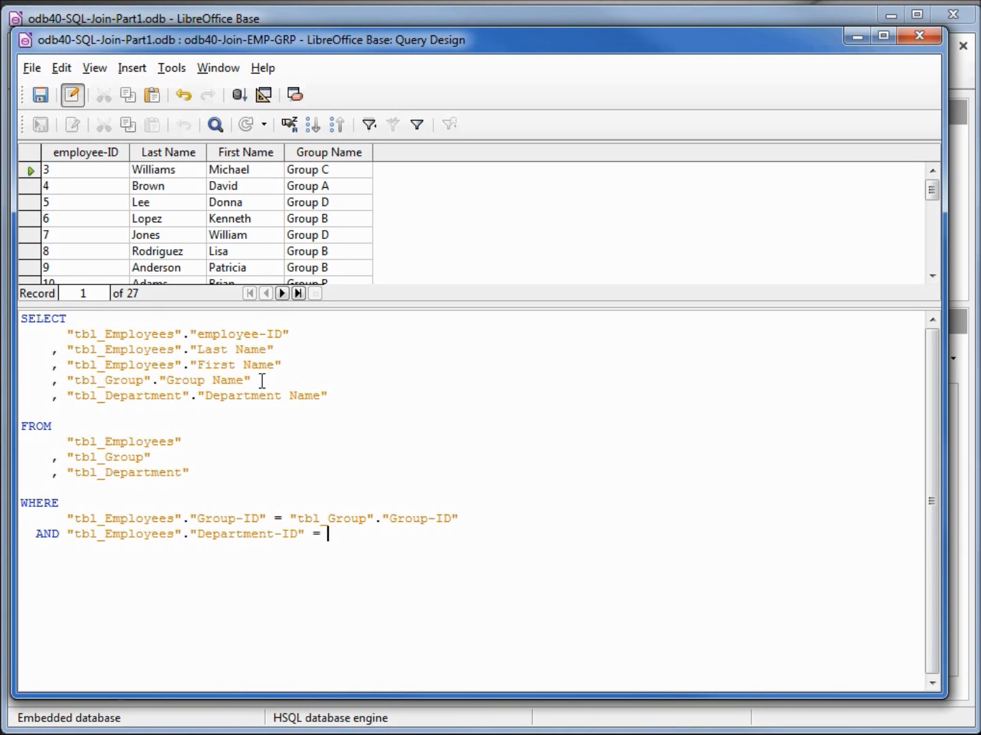
text( "tbl_)
text(Deparmtne)
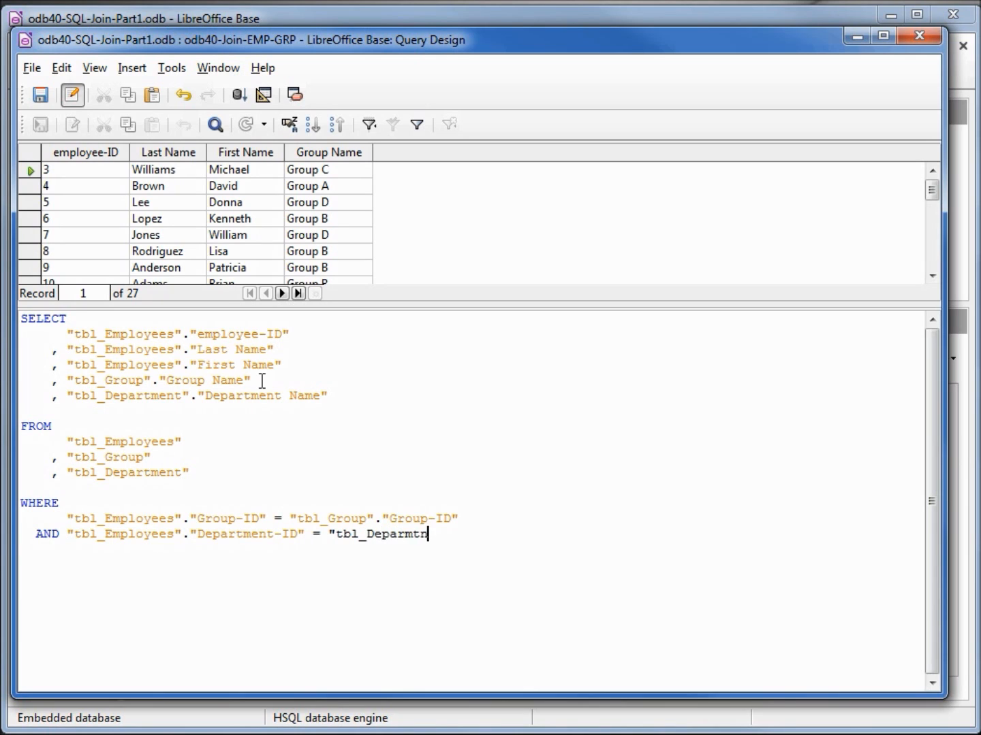
key(BackSpace)
key(BackSpace)
key(BackSpace)
key(BackSpace)
text(tment)
text(".")
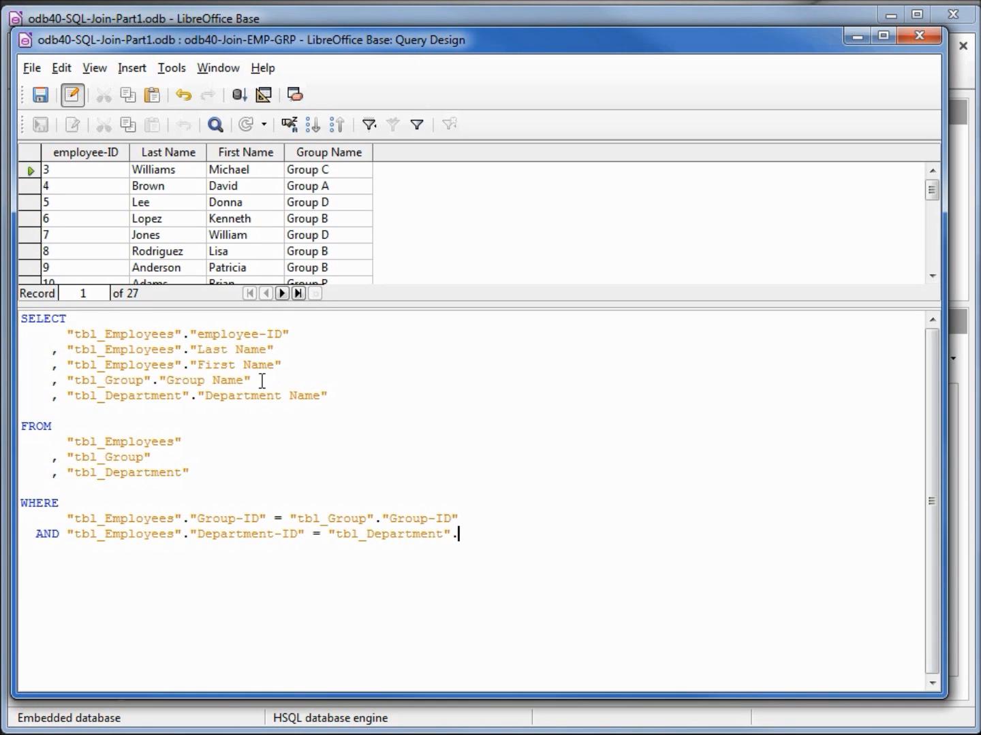
text(Department-ID")
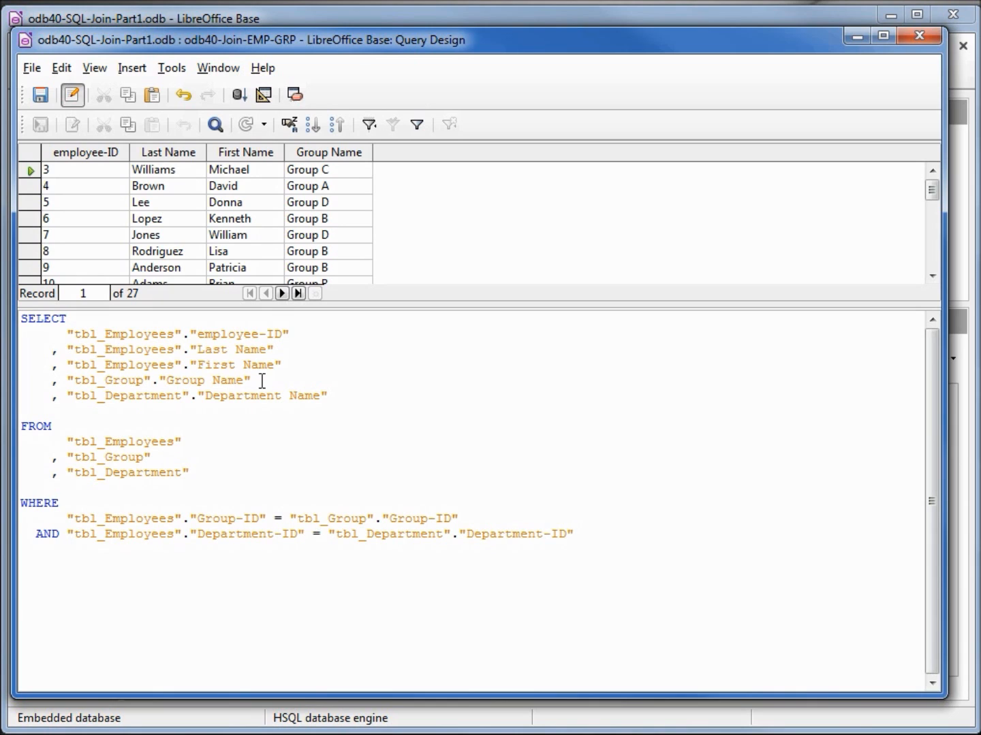
click(239, 95)
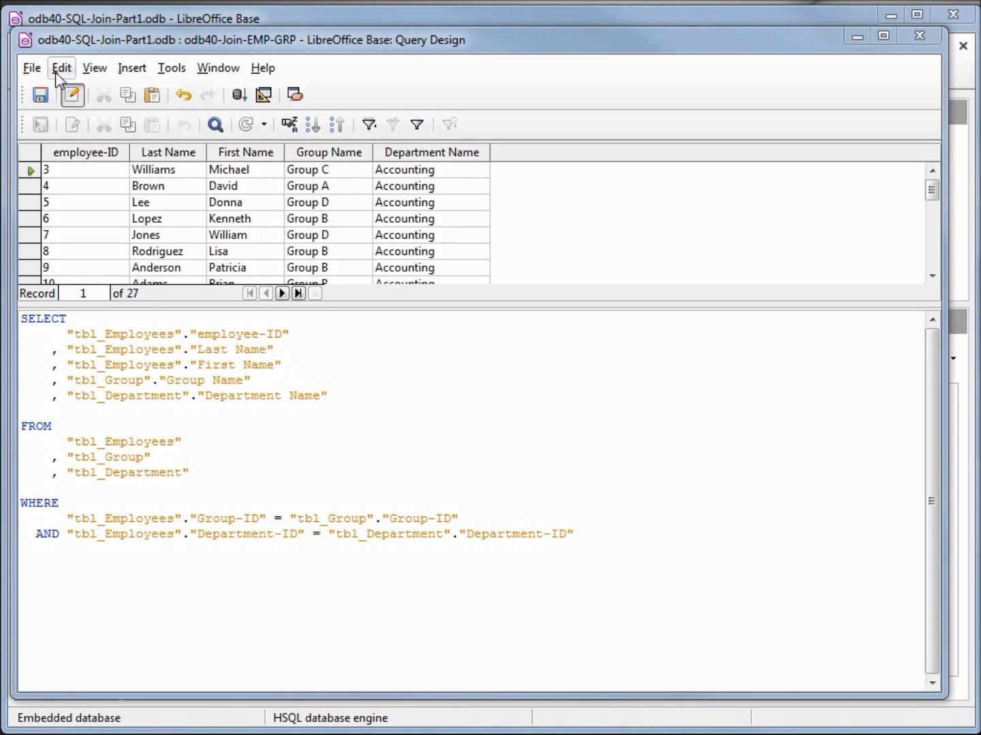
Step: Save the three-table query under the new name odb40-Join-EMP-GRP-DPT
click(30, 69)
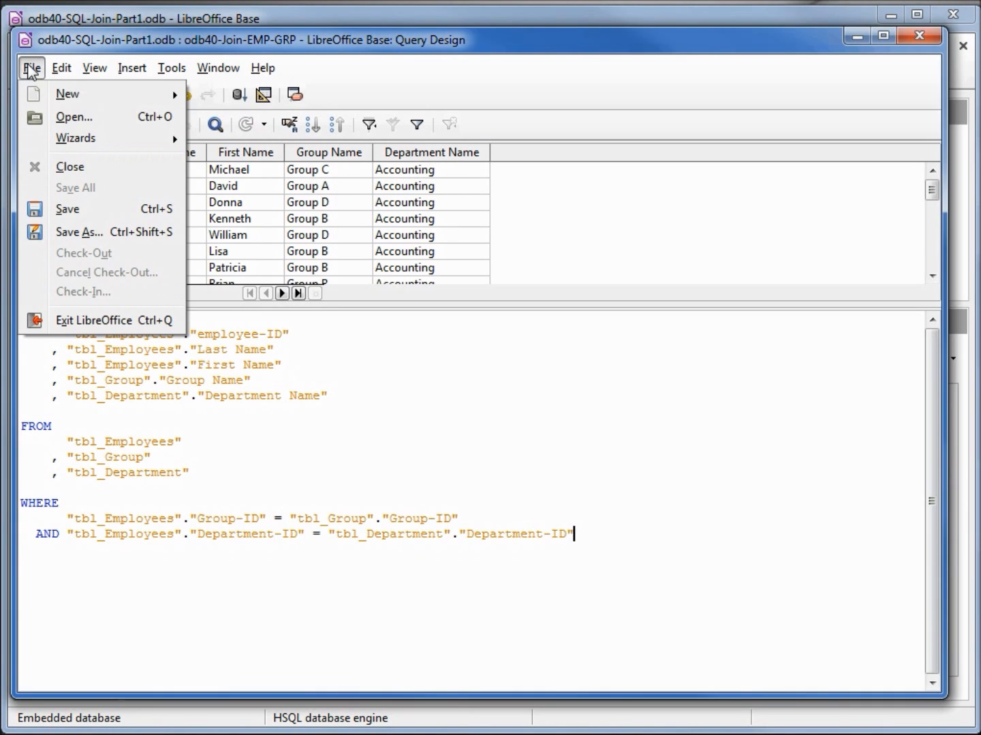
click(80, 232)
drag(596, 329, 387, 325)
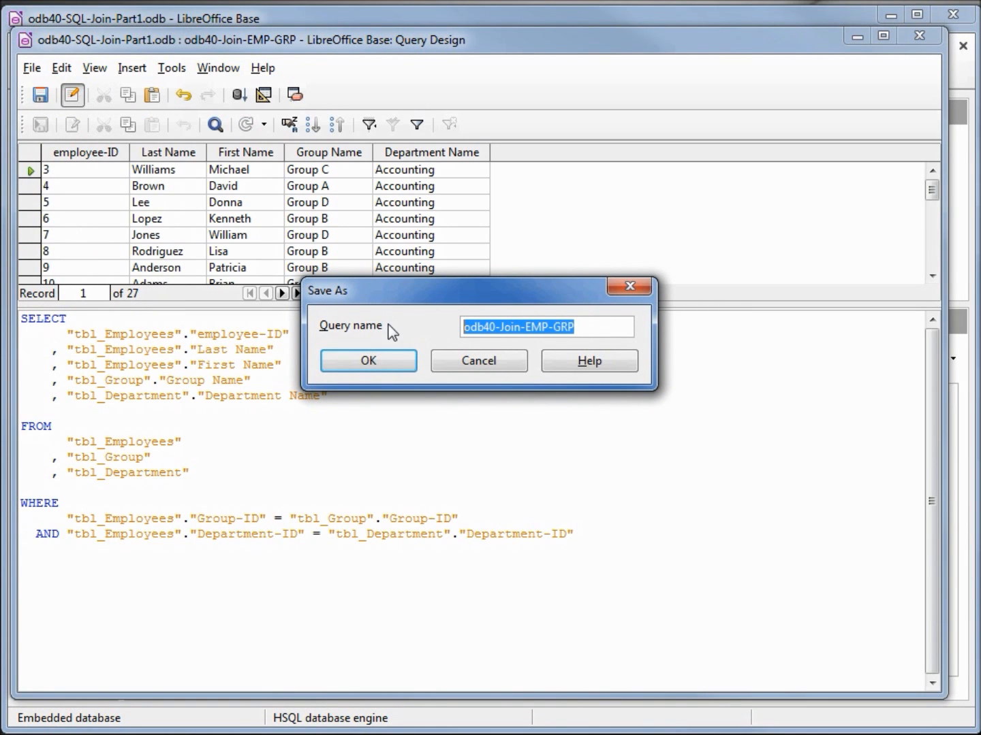
text(odb40-Join-EMP-GRP-DPT)
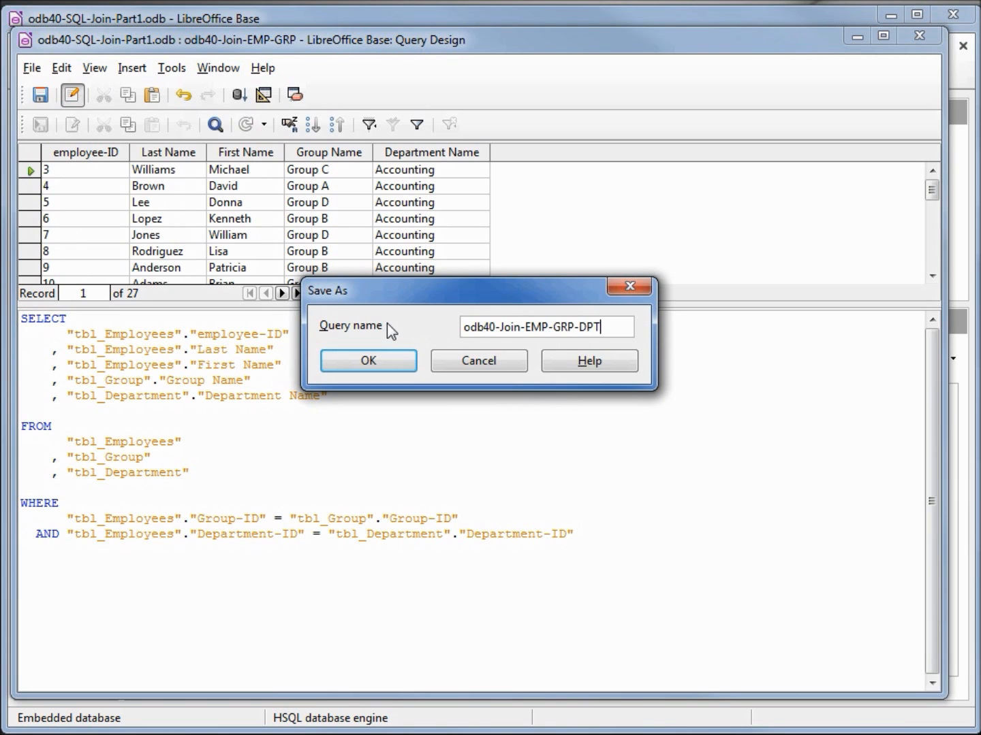
click(376, 360)
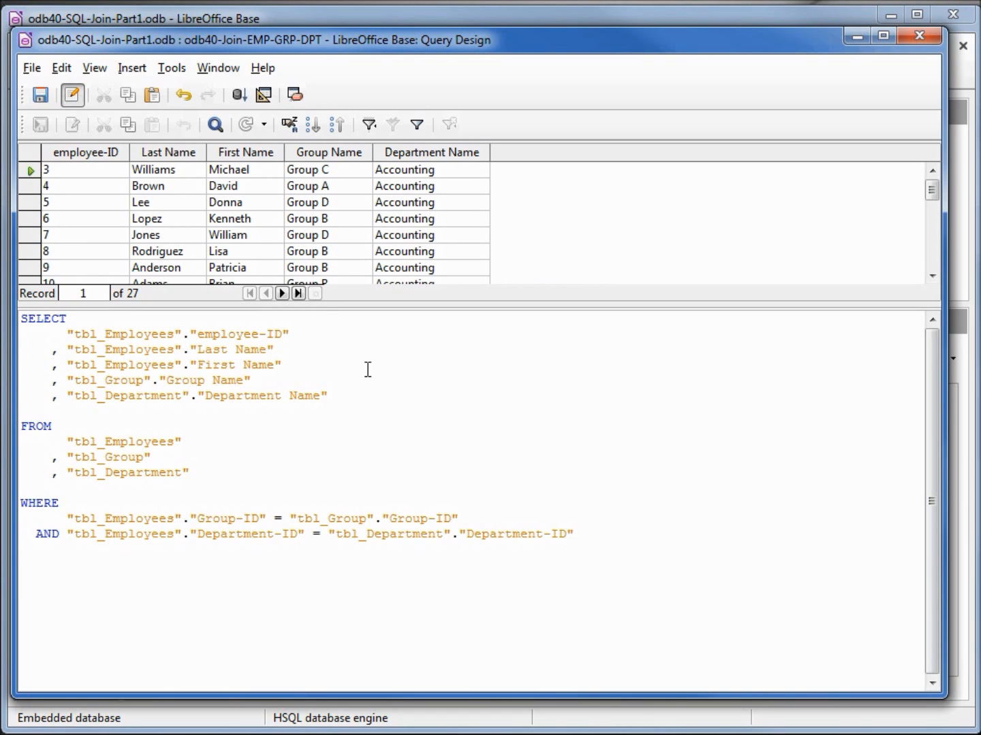
Step: Return to the graphical query design without the results preview and spread the tables apart so that tbl_Employees, tbl_Department and tbl_Group are all uncovered
click(263, 95)
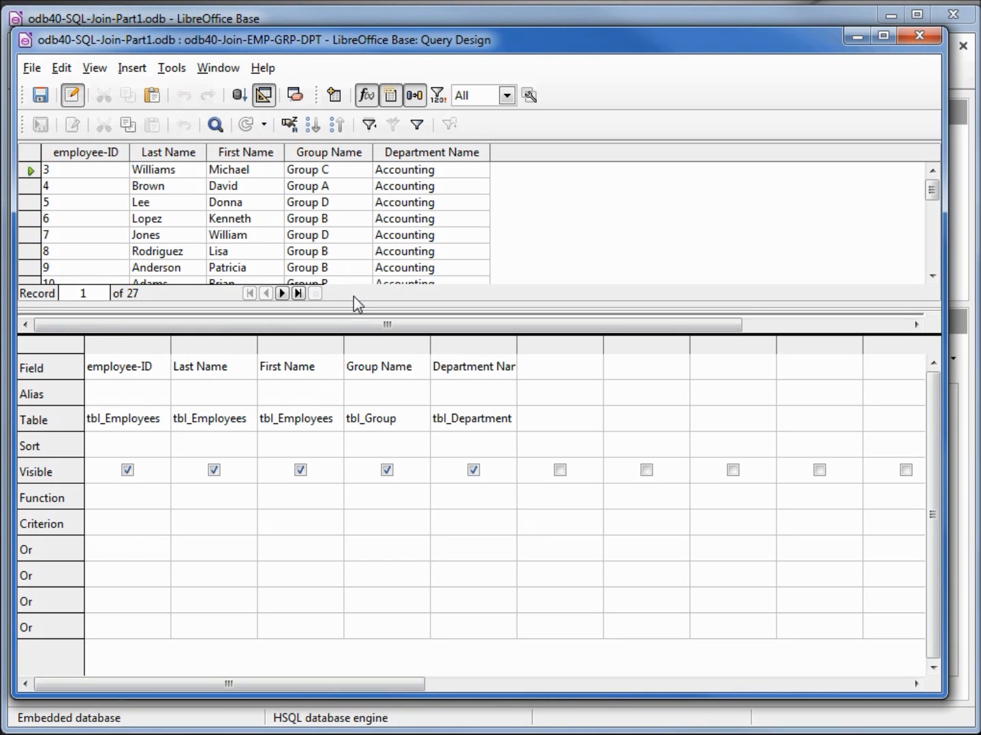
key(F4)
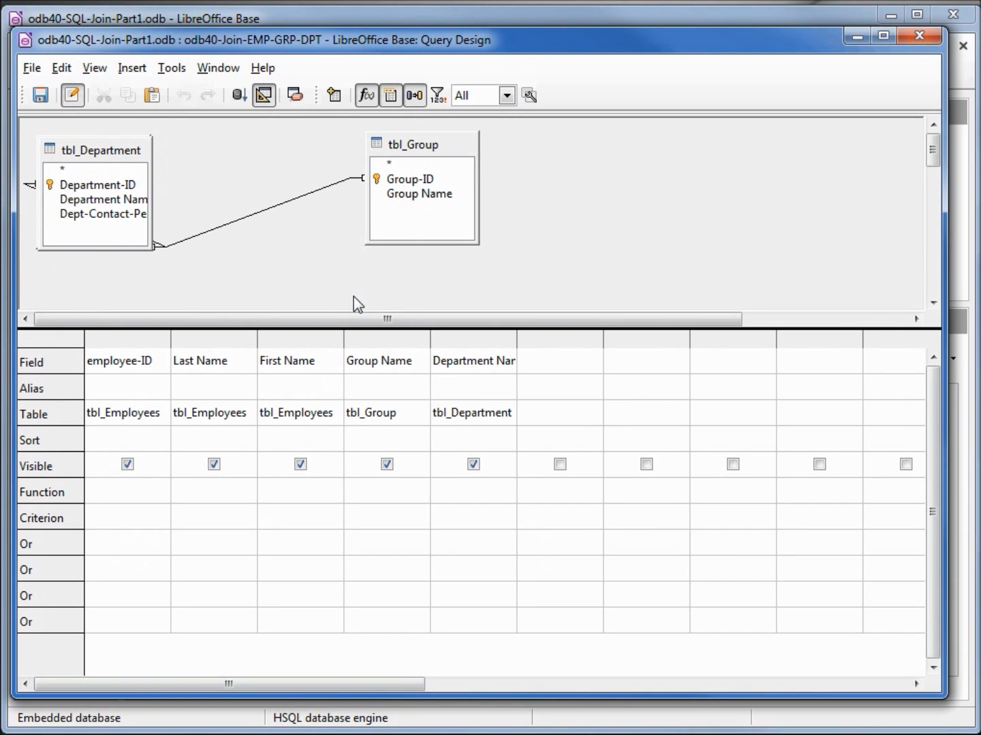
drag(398, 144, 540, 149)
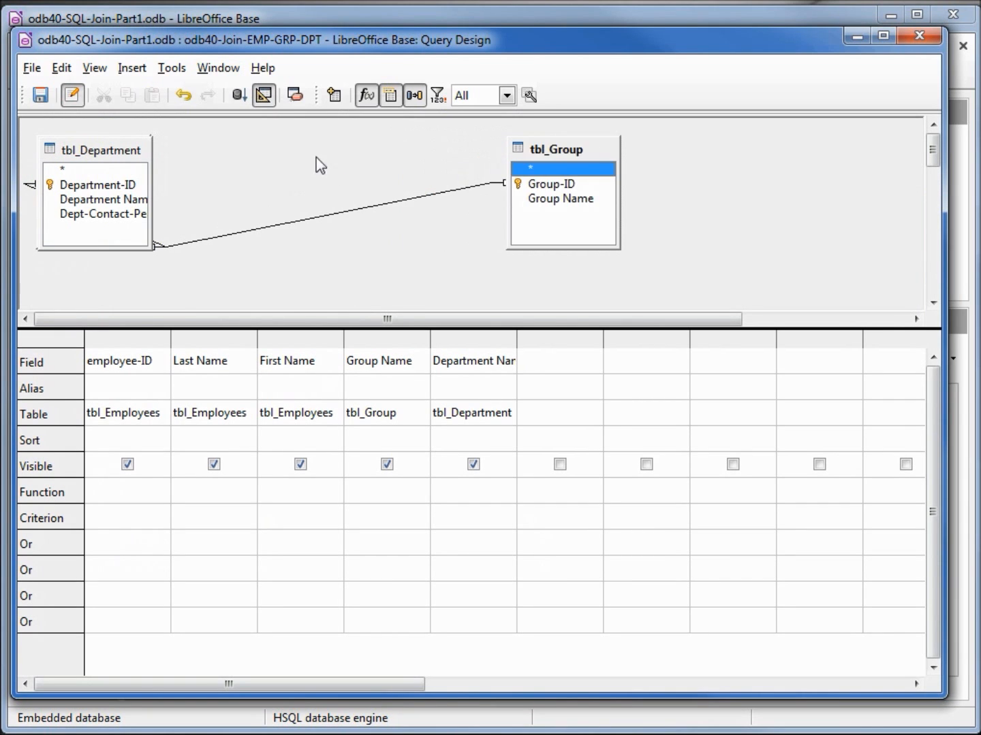
drag(99, 153, 275, 145)
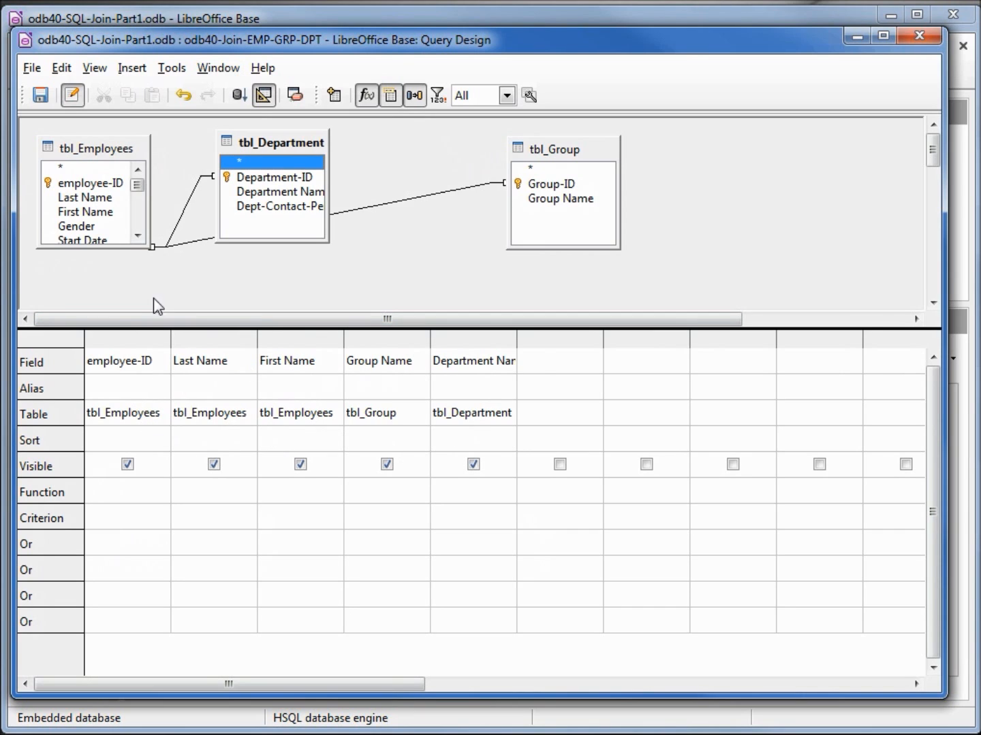
Step: Add the Gender field from tbl_Employees to the query with the criterion Male, and run it
double_click(78, 228)
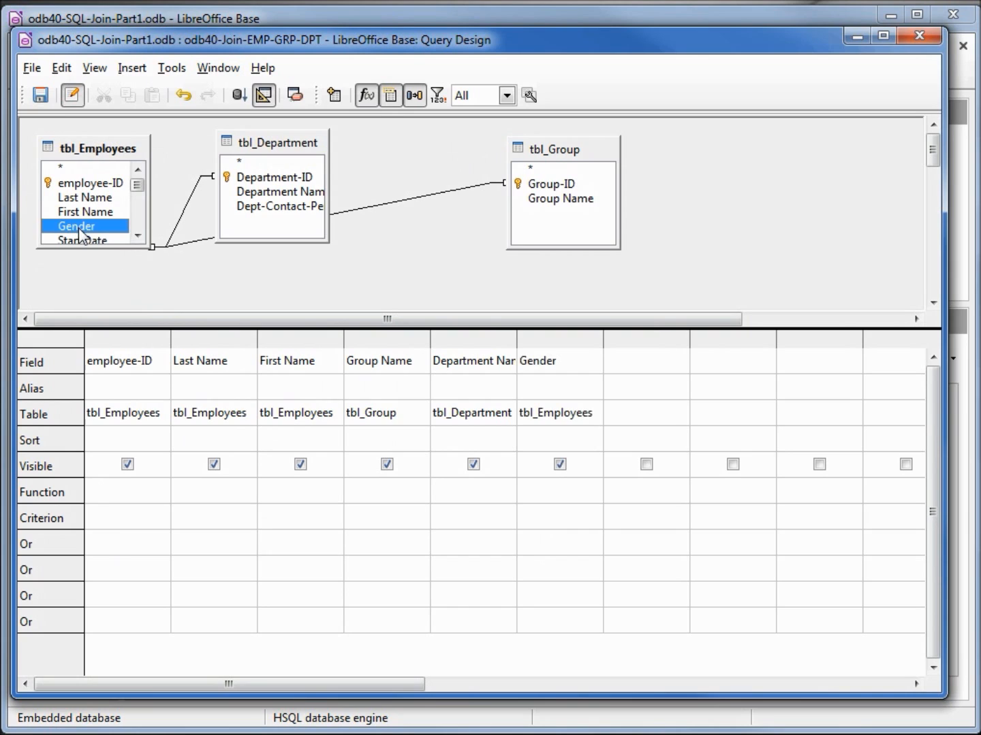
click(546, 515)
text(= Male)
key(Tab)
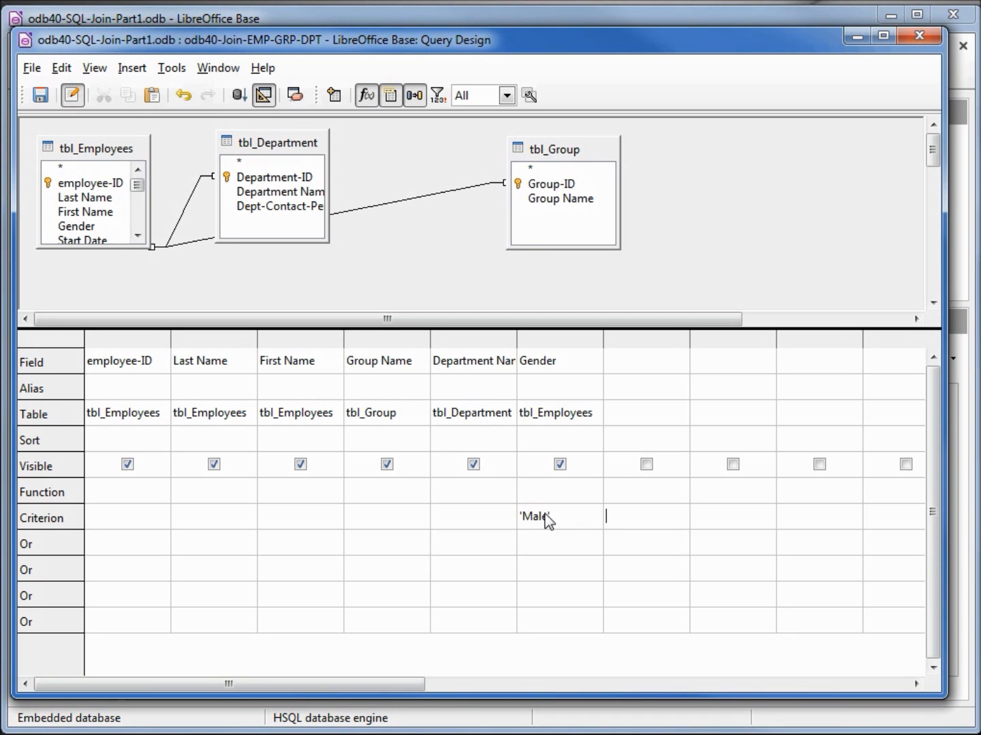
key(F5)
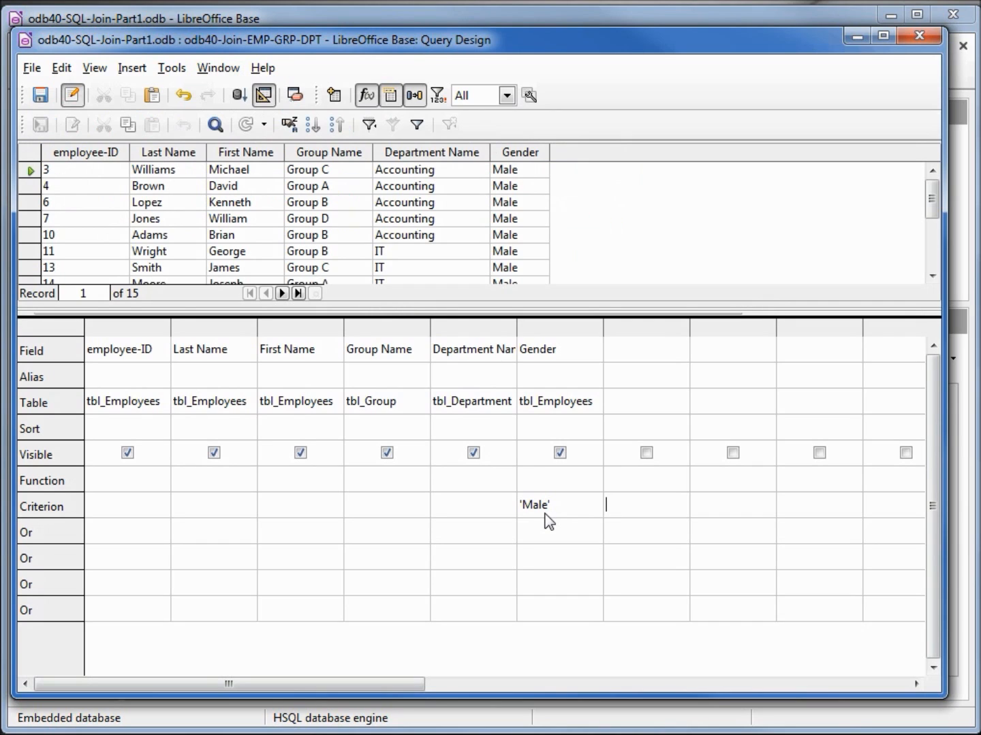
Step: Make the Gender column invisible in the output and rerun the query from its SQL view
click(560, 453)
click(265, 98)
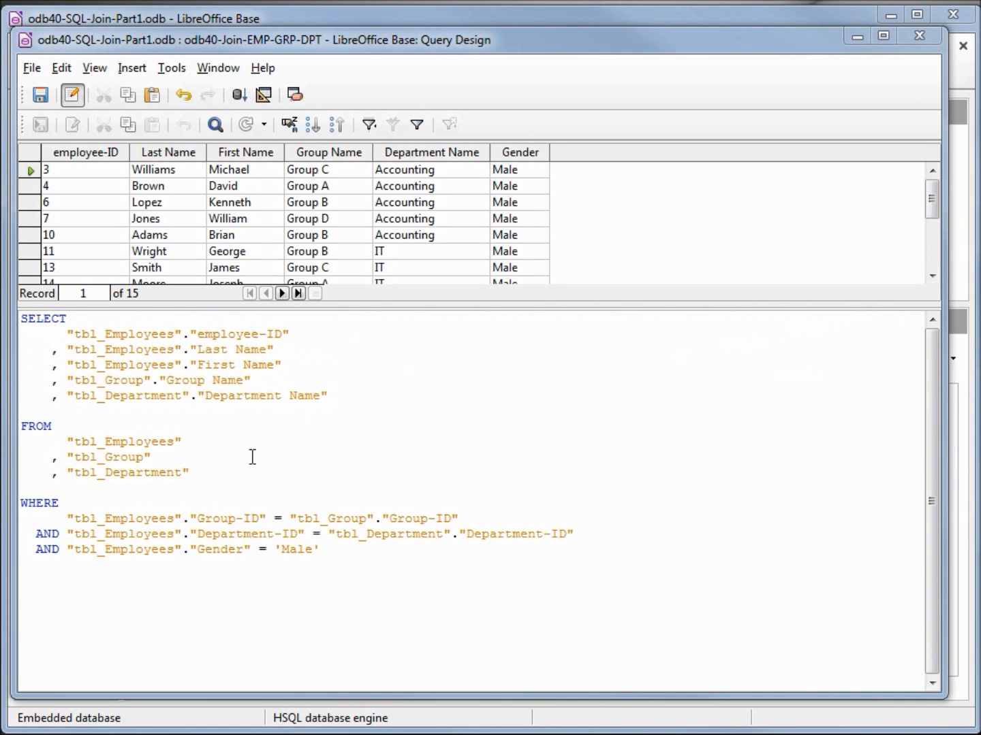
click(238, 96)
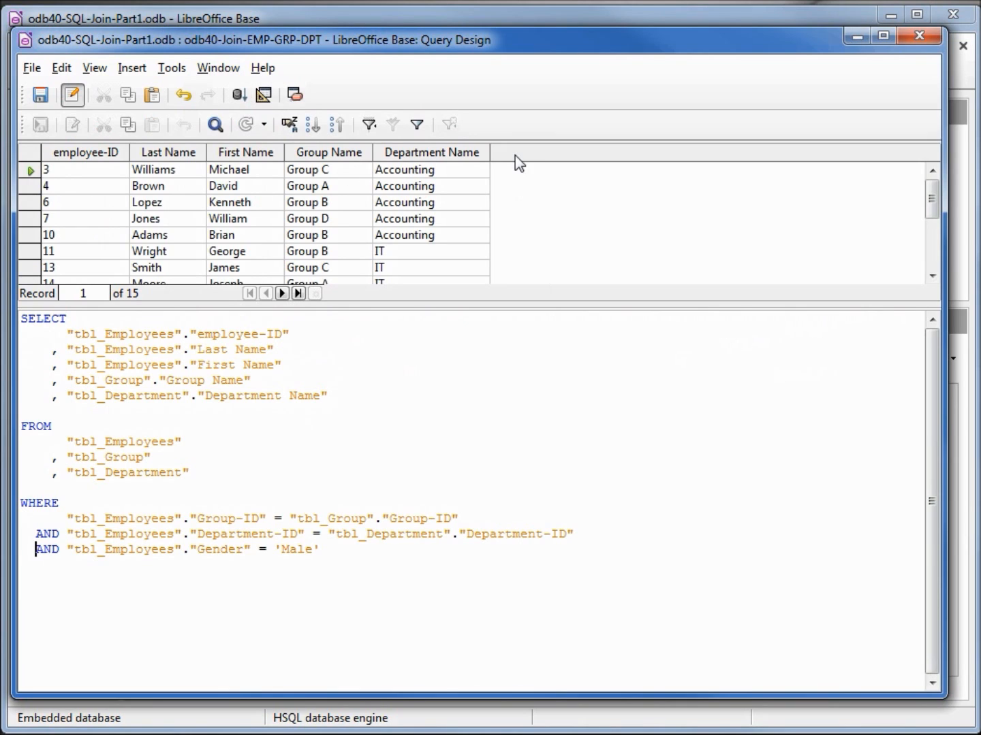
Step: Save the gender-filtered query under the new name odb40-Join-EMP-GRP-DPT-Males
click(322, 556)
click(32, 67)
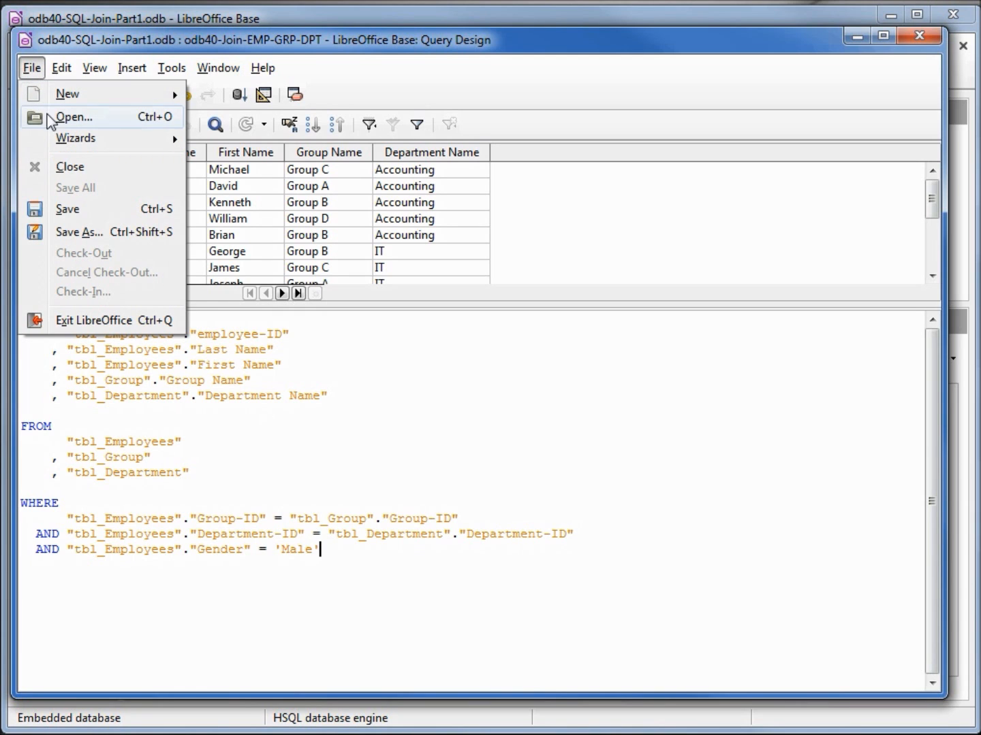
click(79, 232)
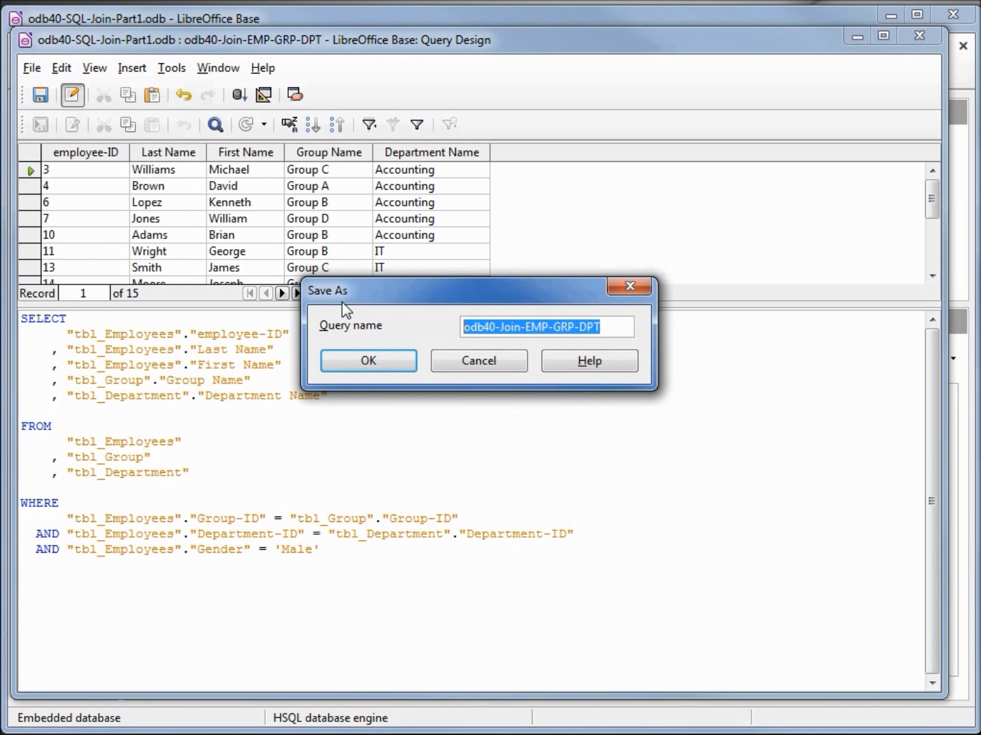
key(End)
text(-Males)
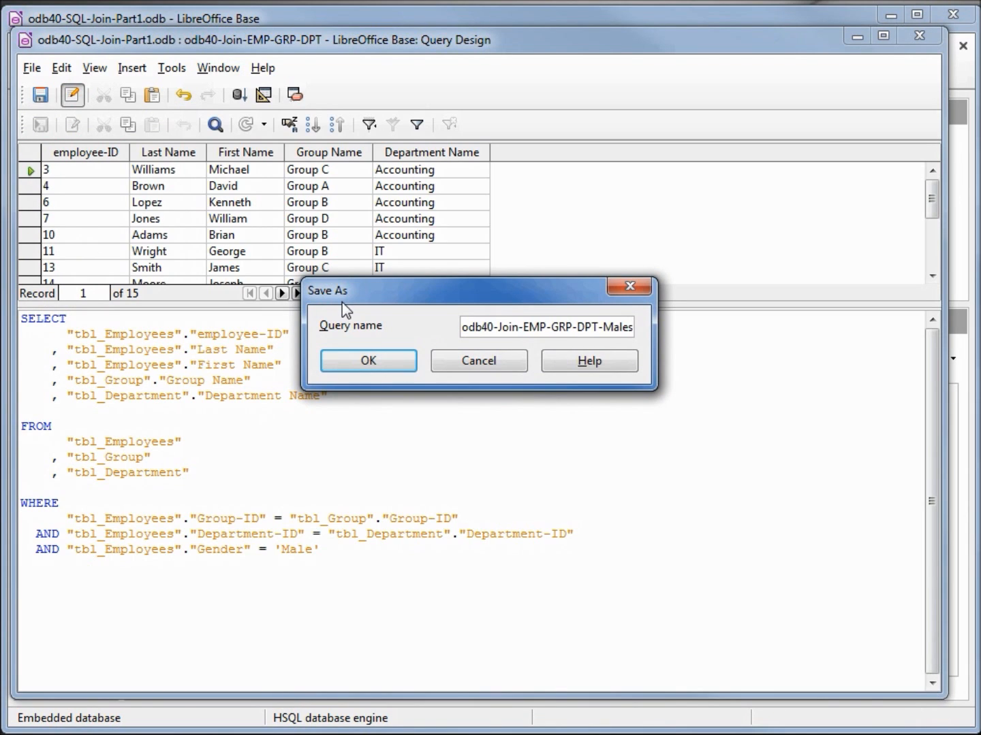
click(382, 358)
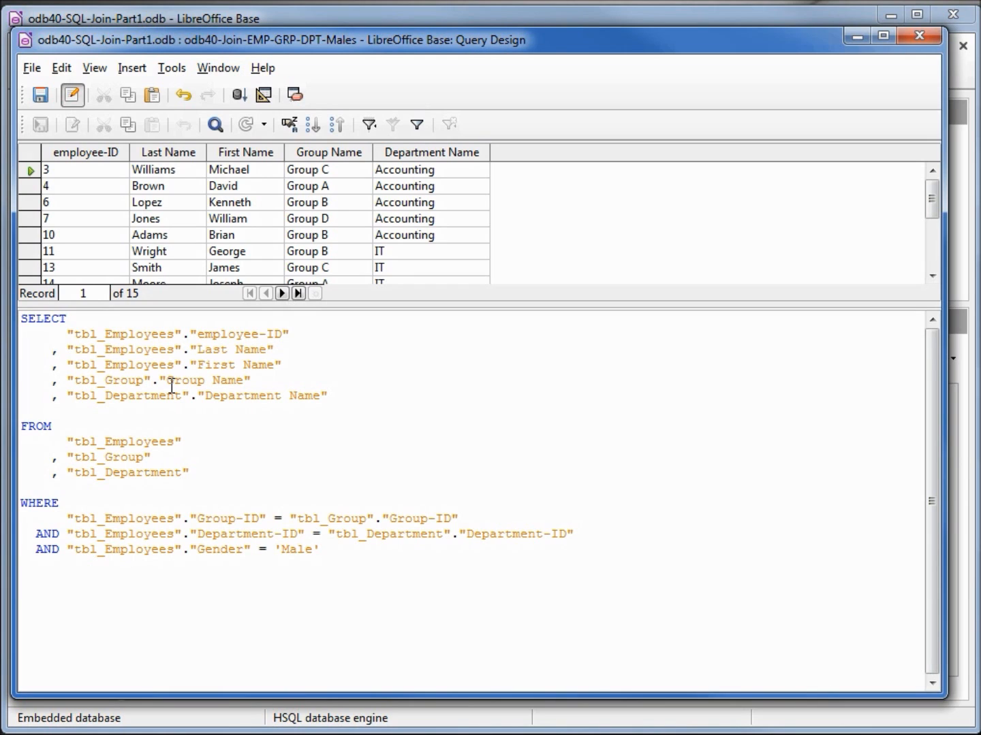
Step: In the FROM clause, give tbl_Employees the alias "EMP" and start the alias "GRP for tbl_Group, with the AS keywords spaced into one column
click(193, 441)
text(AS "EMP")
key(Down)
text(AS "GRP)
key(Up)
key(Left)
key(Left)
key(Left)
key(Left)
key(Left)
key(Left)
key(Left)
key(Left)
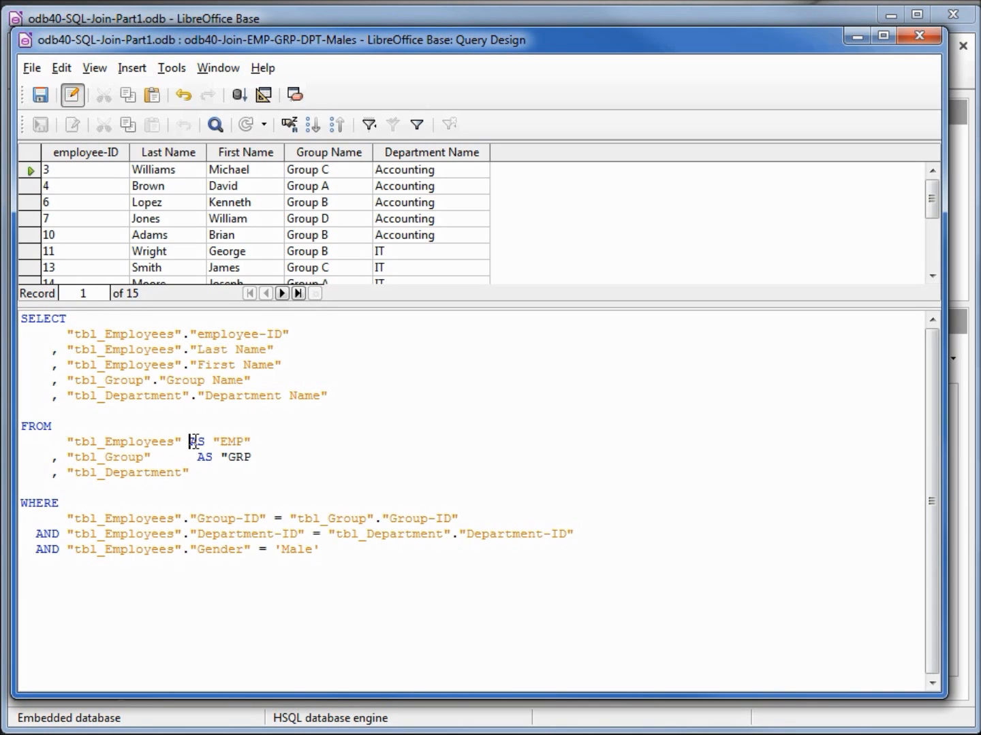
Step: Give tbl_Department the alias "DPT" in the FROM clause and add the missing closing quote to the GRP alias
key(Down)
key(Down)
text(AS "DPT)
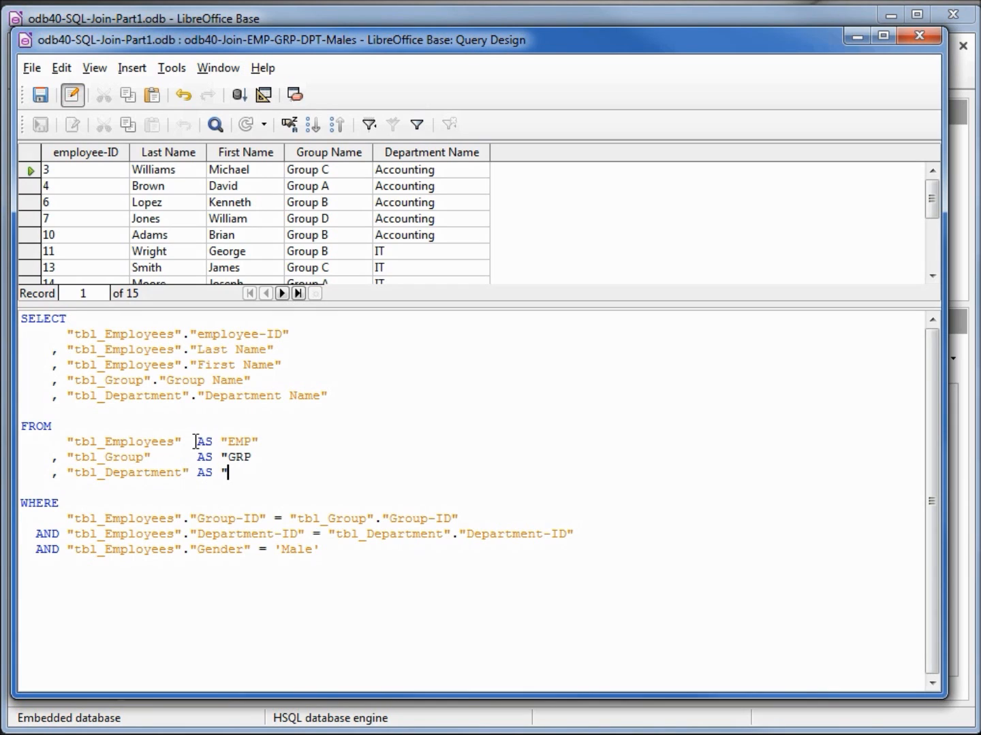
text(")
key(Up)
text(")
Step: Copy the "EMP" alias and replace "tbl_Employees" with it before "employee-ID" in the SELECT list
key(shift+Left)
key(shift+Left)
key(shift+Left)
key(shift+Left)
key(shift+Left)
key(ctrl+c)
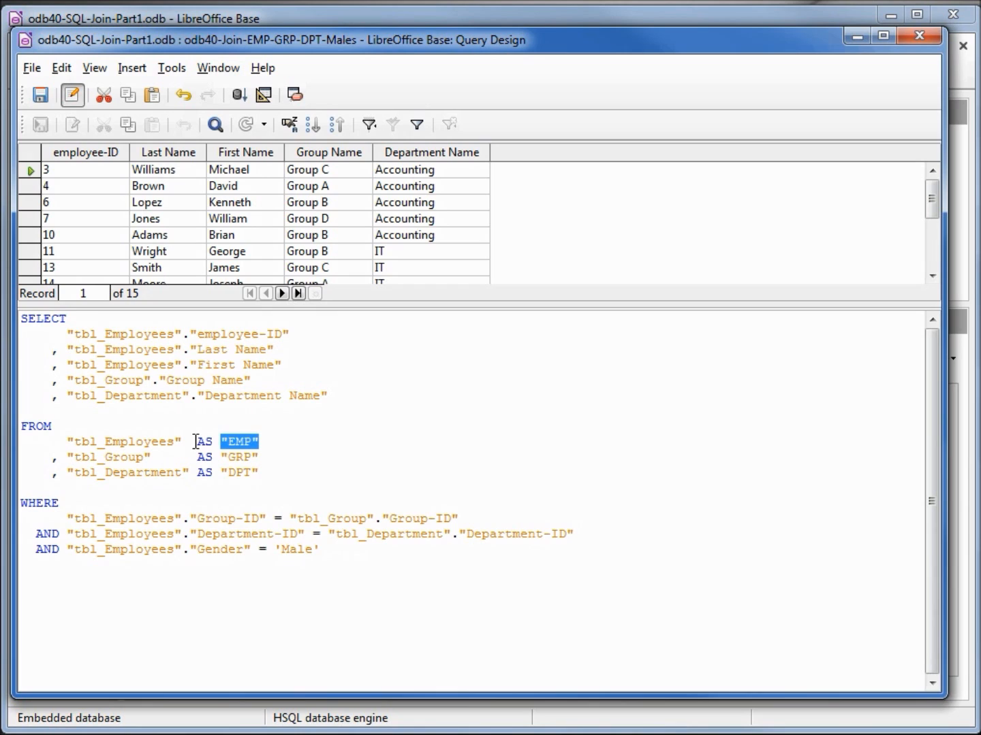
key(Up)
key(Up)
key(Up)
key(Up)
key(Up)
key(Up)
key(Up)
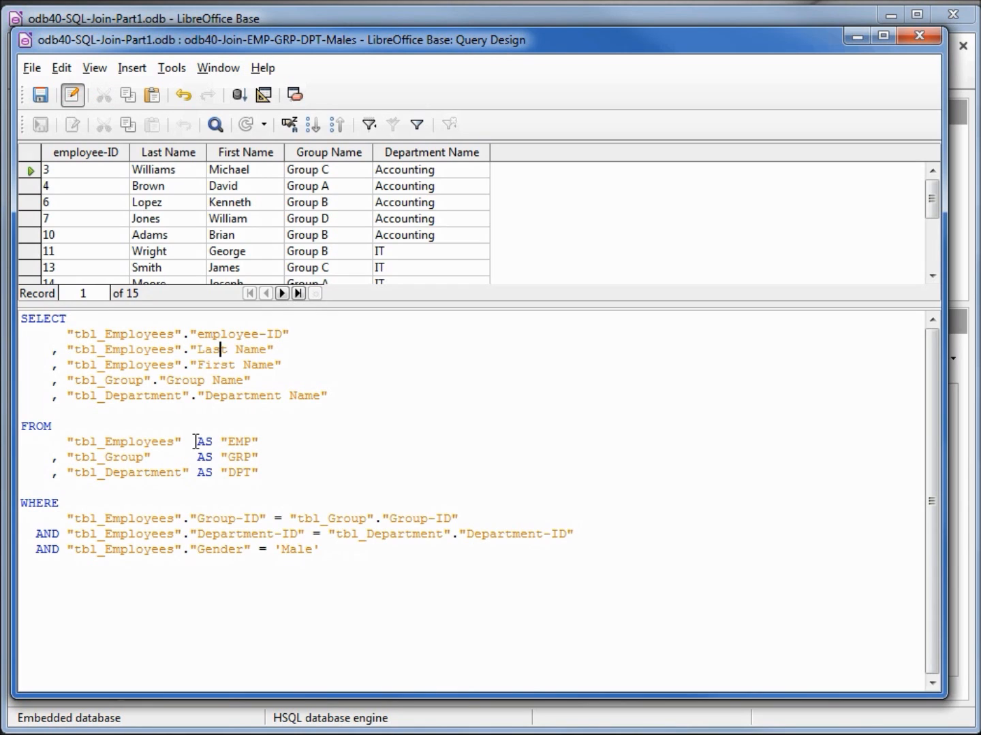
key(Left)
key(Left)
key(Left)
key(Left)
key(Left)
key(Left)
key(Left)
key(Right)
key(Right)
key(shift+Left)
key(shift+Left)
key(shift+Left)
key(shift+Left)
key(shift+Left)
key(shift+Left)
key(shift+Left)
key(shift+Left)
key(shift+Left)
key(shift+Left)
key(shift+Left)
key(shift+Left)
key(shift+Left)
key(shift+Left)
key(shift+Left)
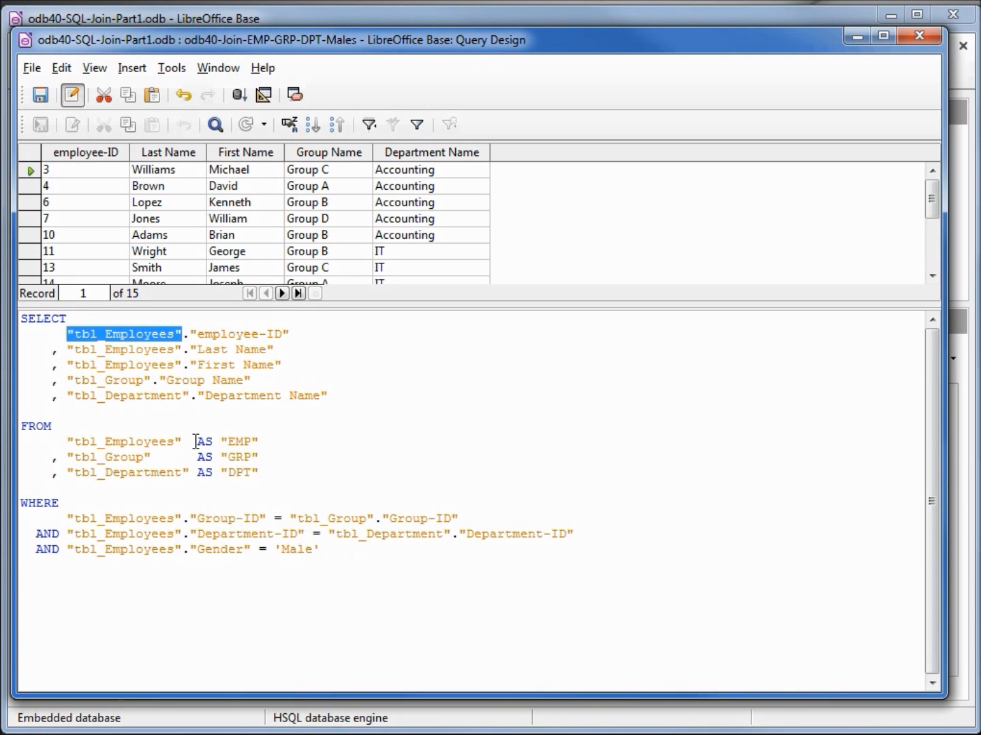
key(ctrl+v)
Step: Replace "tbl_Employees" with the "EMP" alias before "Last Name" in the SELECT list
key(Down)
key(Right)
key(Right)
key(Right)
key(Right)
key(Right)
key(Right)
key(Right)
key(Right)
key(Right)
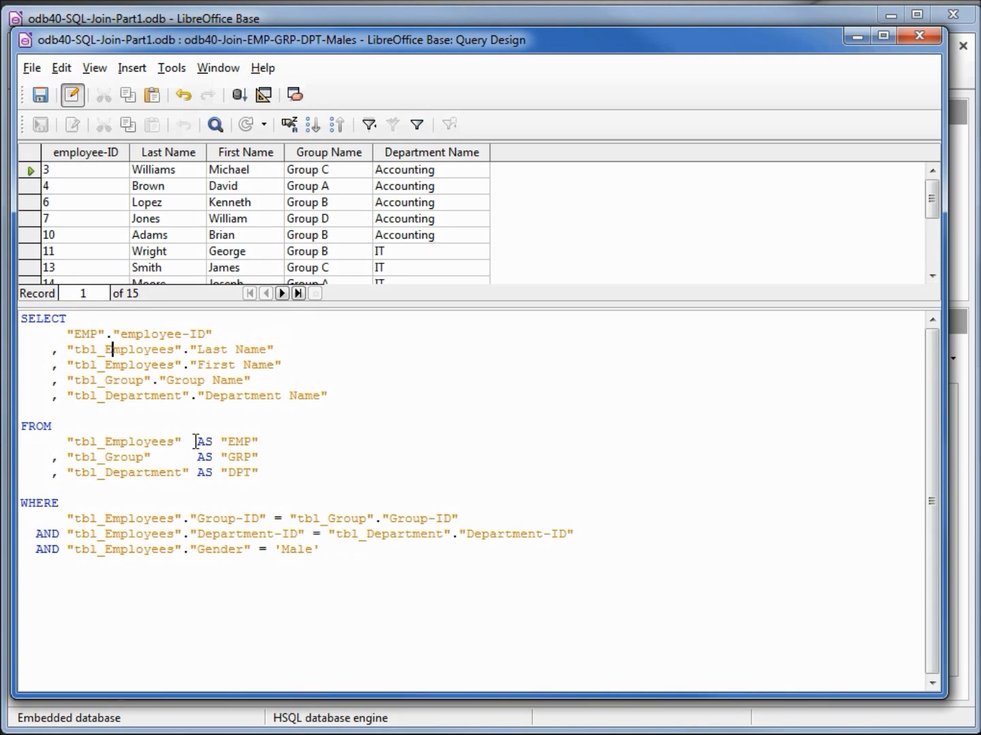
key(Right)
key(shift+Left)
key(shift+Left)
key(shift+Left)
key(shift+Left)
key(shift+Left)
key(shift+Left)
key(shift+Left)
key(shift+Left)
key(shift+Left)
key(shift+Left)
key(shift+Left)
key(shift+Left)
key(shift+Left)
key(shift+Left)
key(shift+Left)
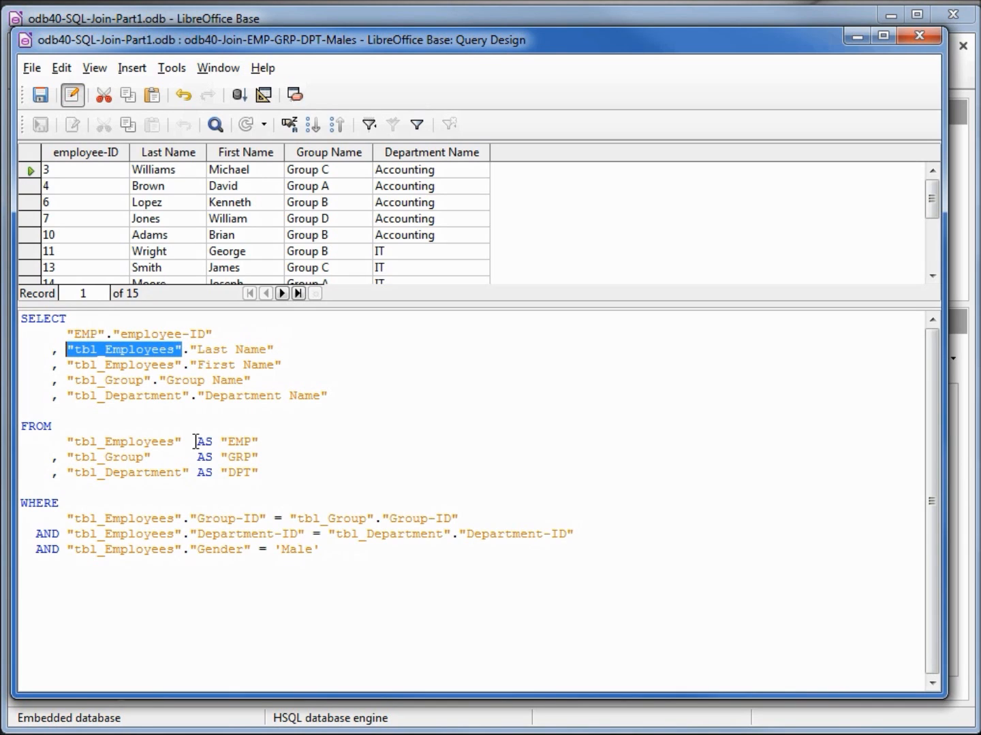
key(ctrl+v)
Step: Replace "tbl_Employees" with the "EMP" alias before "First Name" in the SELECT list
key(Down)
key(Right)
key(Right)
key(Right)
key(Right)
key(Right)
key(Right)
key(Right)
key(Right)
key(Right)
key(Right)
key(shift+Left)
key(shift+Left)
key(shift+Left)
key(shift+Left)
key(shift+Left)
key(shift+Left)
key(shift+Left)
key(shift+Left)
key(shift+Left)
key(shift+Left)
key(shift+Left)
key(shift+Left)
key(shift+Left)
key(shift+Left)
key(shift+Left)
key(ctrl+v)
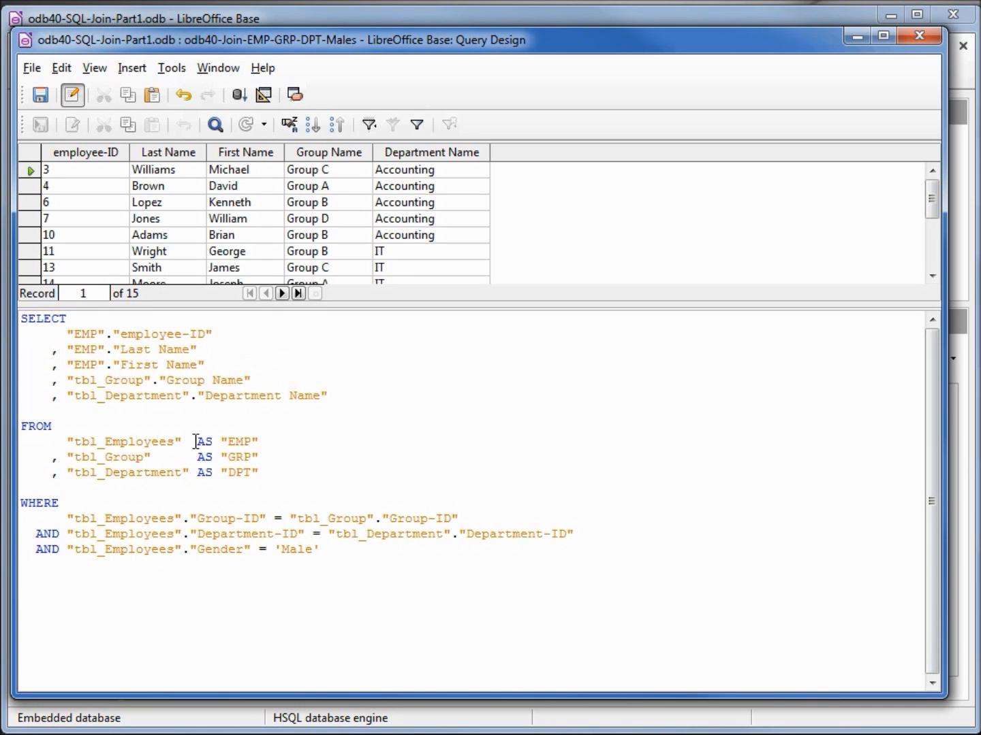
Step: Replace "tbl_Employees" with "EMP" in the Group-ID condition of the WHERE clause
key(Down)
key(Down)
key(Down)
key(Down)
key(Down)
key(Down)
key(Down)
key(Down)
key(Down)
key(Right)
key(Right)
key(Right)
key(Right)
key(Right)
key(Right)
key(Right)
key(shift+Right)
key(shift+Right)
key(shift+Right)
key(shift+Right)
key(shift+Right)
key(shift+Right)
key(shift+Right)
key(shift+Right)
key(shift+Right)
Step: Replace "tbl_Employees" with "EMP" in the Department-ID condition of the WHERE clause
key(shift+Right)
key(shift+Right)
key(shift+Right)
key(shift+Right)
key(shift+Right)
key(shift+Right)
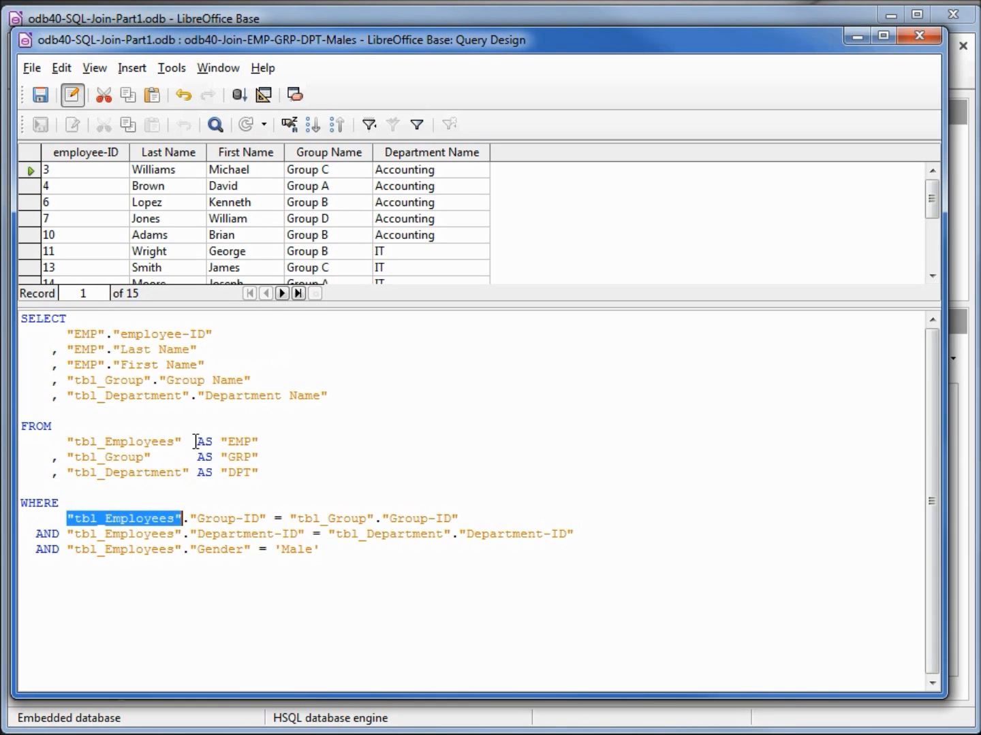
text("EMP")
key(Down)
key(Left)
key(Left)
key(Left)
key(Left)
key(Left)
key(shift+Right)
key(shift+Right)
key(shift+Right)
key(shift+Right)
key(shift+Right)
key(shift+Right)
key(shift+Right)
key(shift+Right)
key(shift+Right)
key(shift+Right)
key(shift+Right)
key(shift+Right)
key(shift+Right)
key(shift+Right)
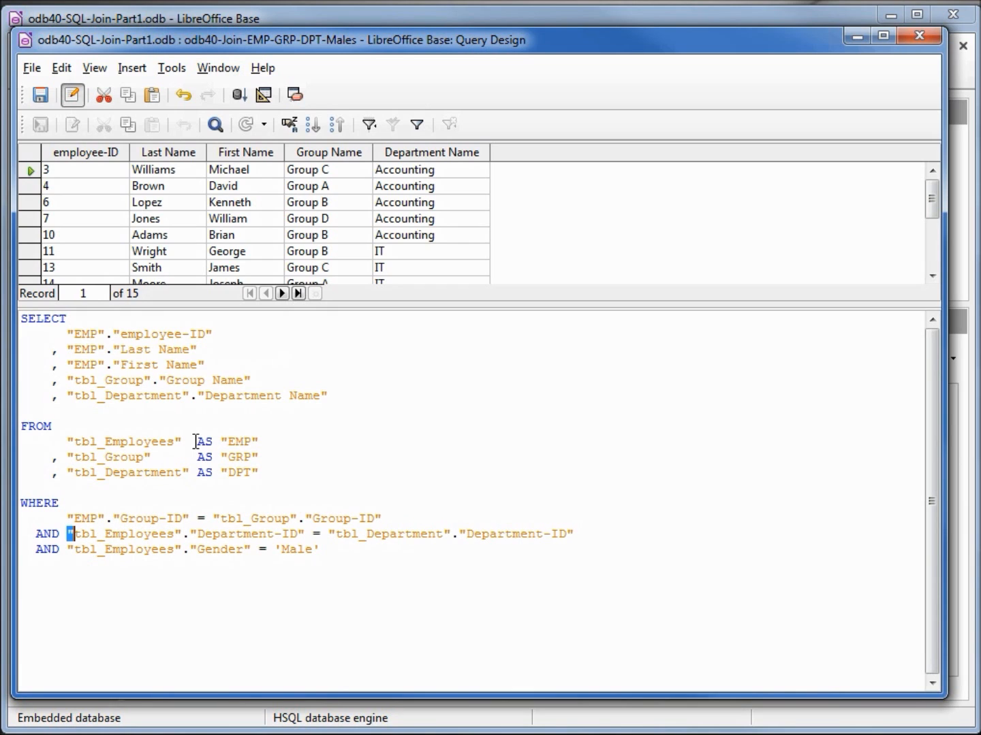
Step: Replace "tbl_Employees" with "EMP" in the Gender condition of the WHERE clause
key(shift+Right)
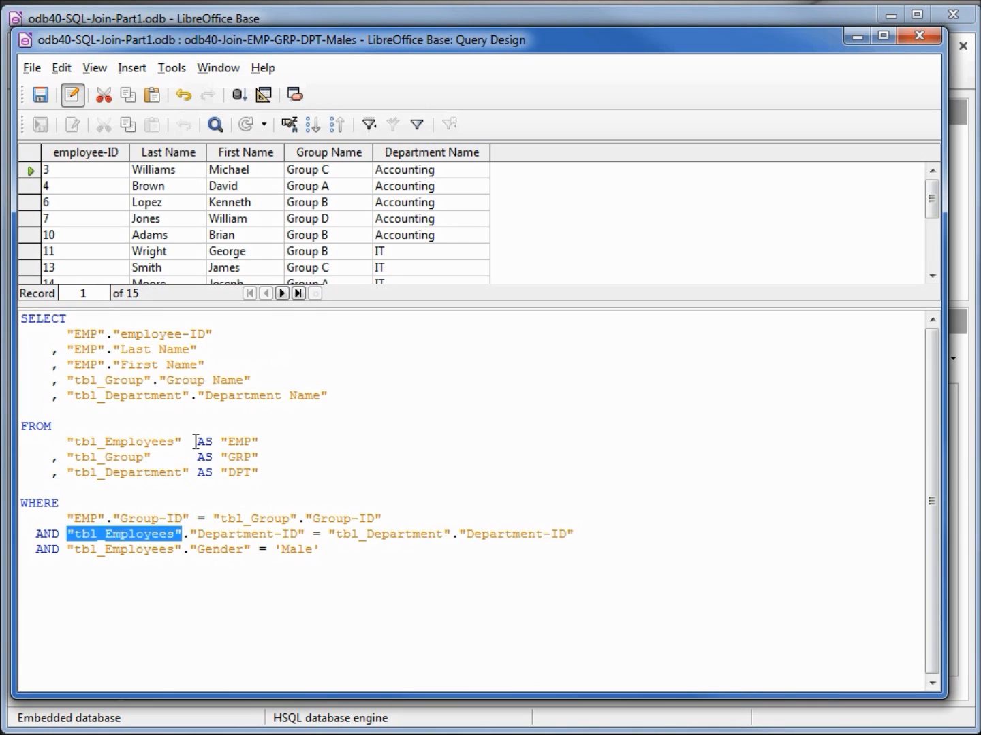
text("EMP")
key(Down)
key(Left)
key(Left)
key(Left)
key(Left)
key(Left)
key(shift+Right)
key(shift+Right)
key(shift+Right)
key(shift+Right)
key(shift+Right)
key(shift+Right)
key(shift+Right)
key(shift+Right)
key(shift+Right)
key(shift+Right)
key(shift+Right)
key(shift+Right)
key(shift+Right)
key(shift+Right)
key(shift+Right)
key(ctrl+v)
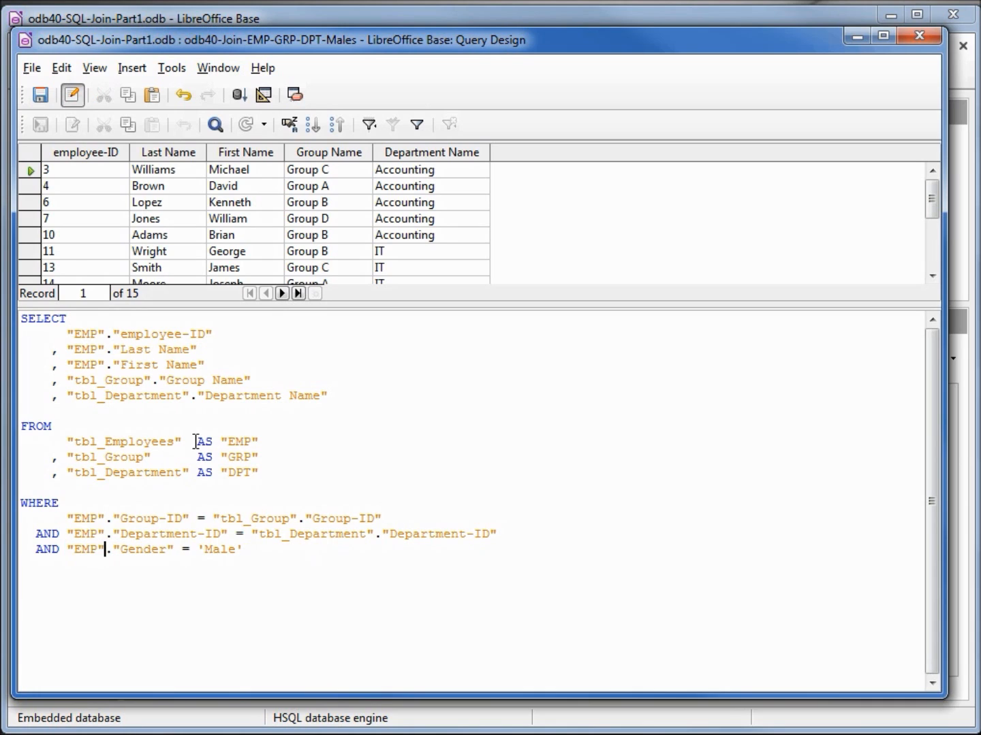
Step: Copy the "GRP" alias and substitute it for "tbl_Group" before "Group Name" in SELECT and before "Group-ID" in WHERE
mouse_move(212, 457)
mouse_down()
mouse_move(246, 457)
mouse_move(219, 457)
mouse_up()
key(ctrl+c)
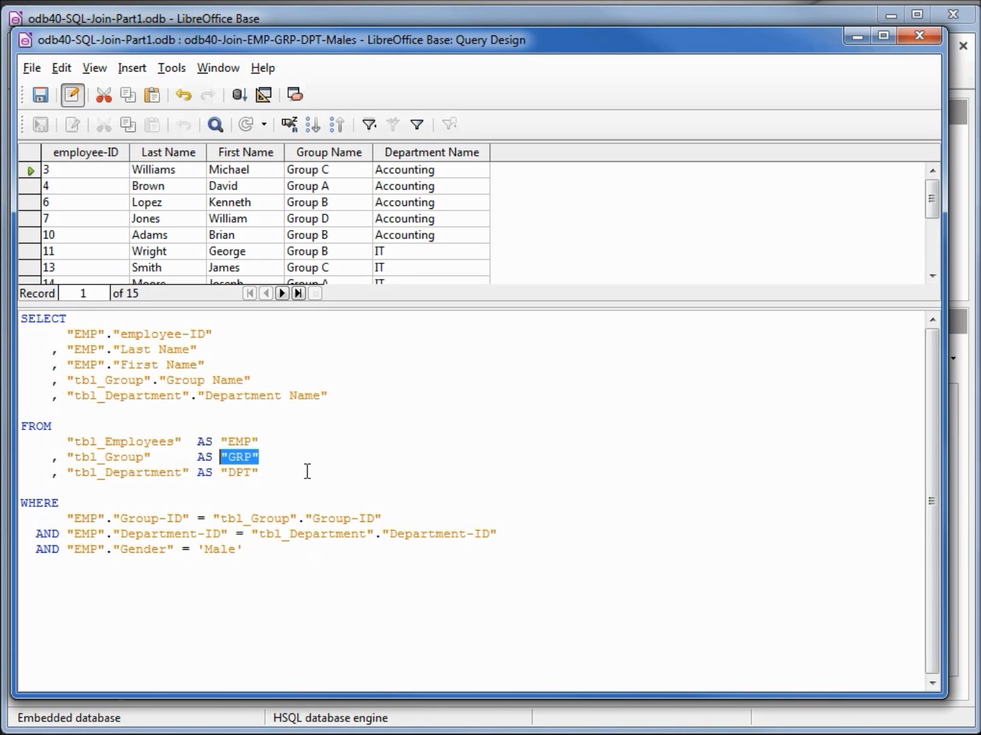
drag(67, 379, 152, 378)
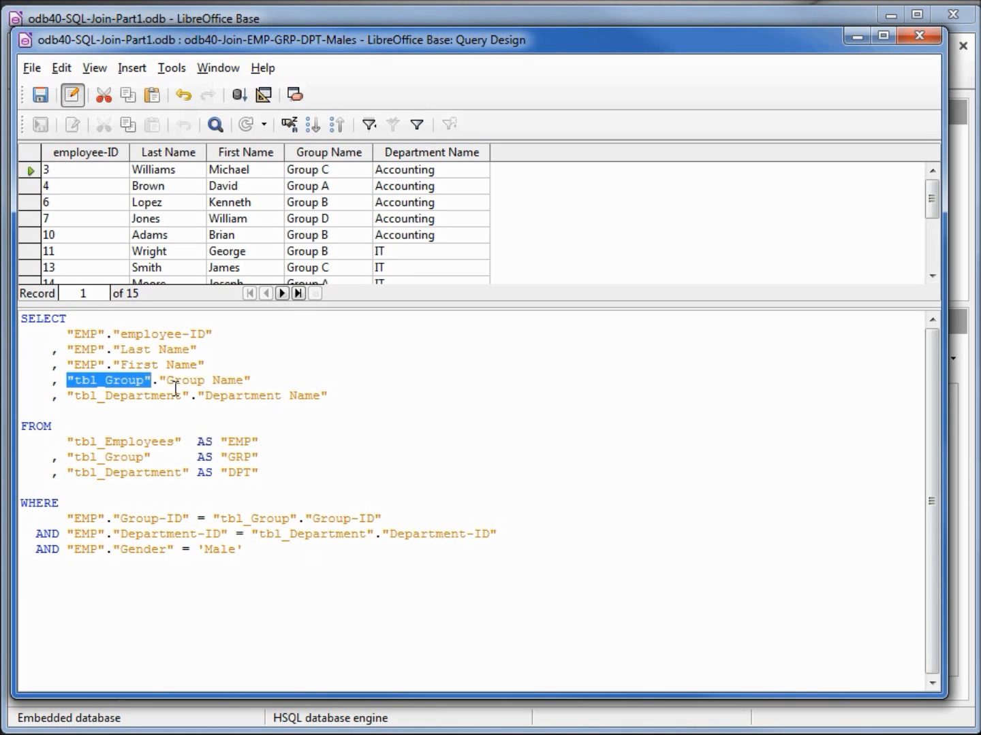
key(ctrl+v)
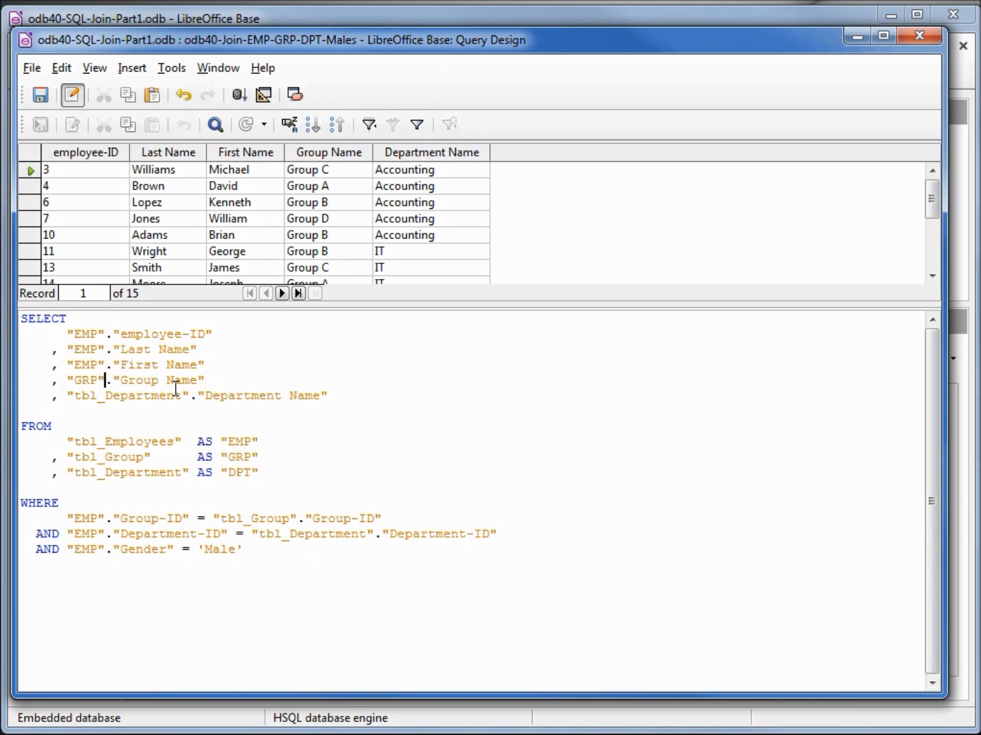
drag(214, 519, 299, 519)
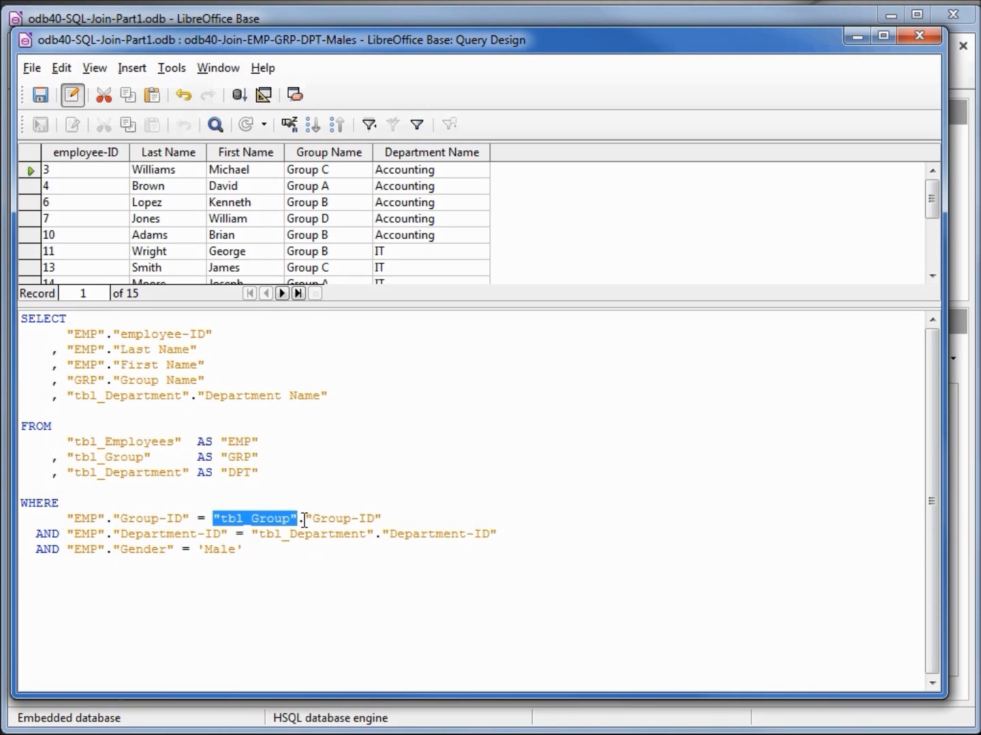
key(ctrl+v)
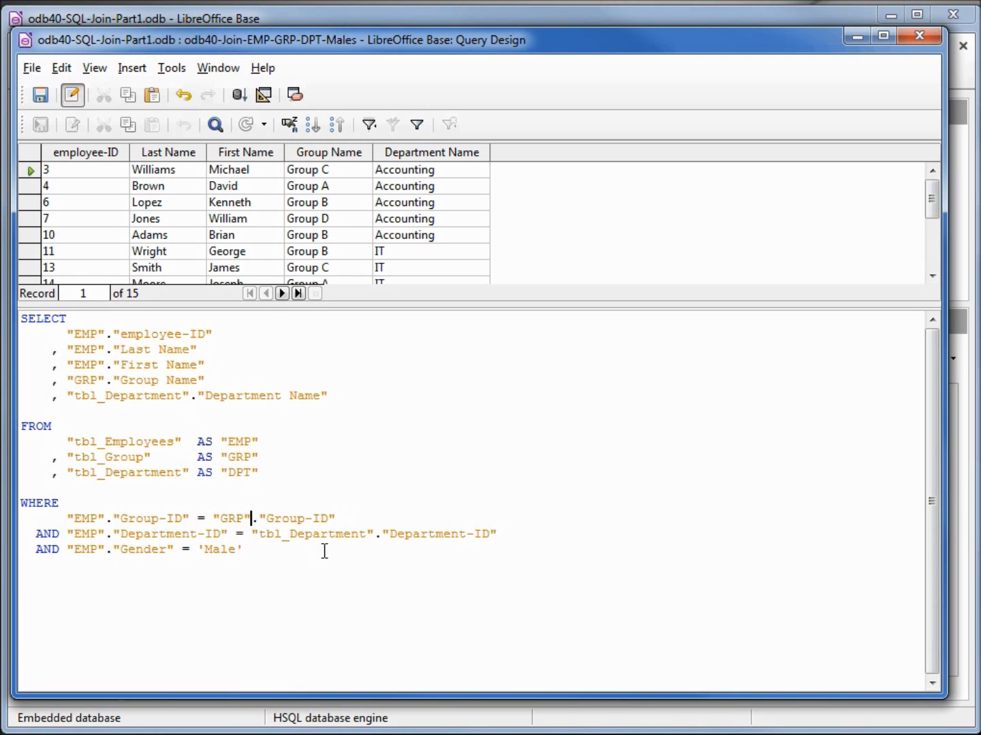
Step: Copy the "DPT" alias and substitute it for "tbl_Department" before "Department Name" in SELECT and before "Department-ID" in WHERE
drag(215, 476, 247, 478)
click(247, 478)
click(260, 473)
key(shift+Left)
key(shift+Left)
key(shift+Left)
key(shift+Left)
key(shift+Left)
key(ctrl+c)
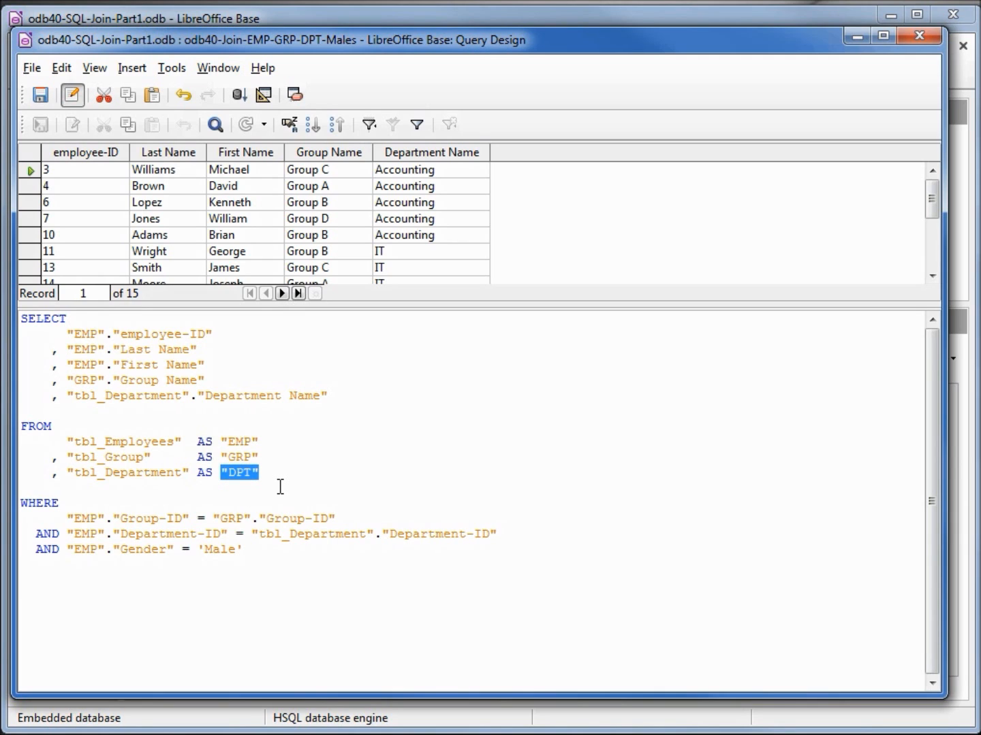
drag(60, 395, 191, 397)
click(68, 396)
key(ctrl+v)
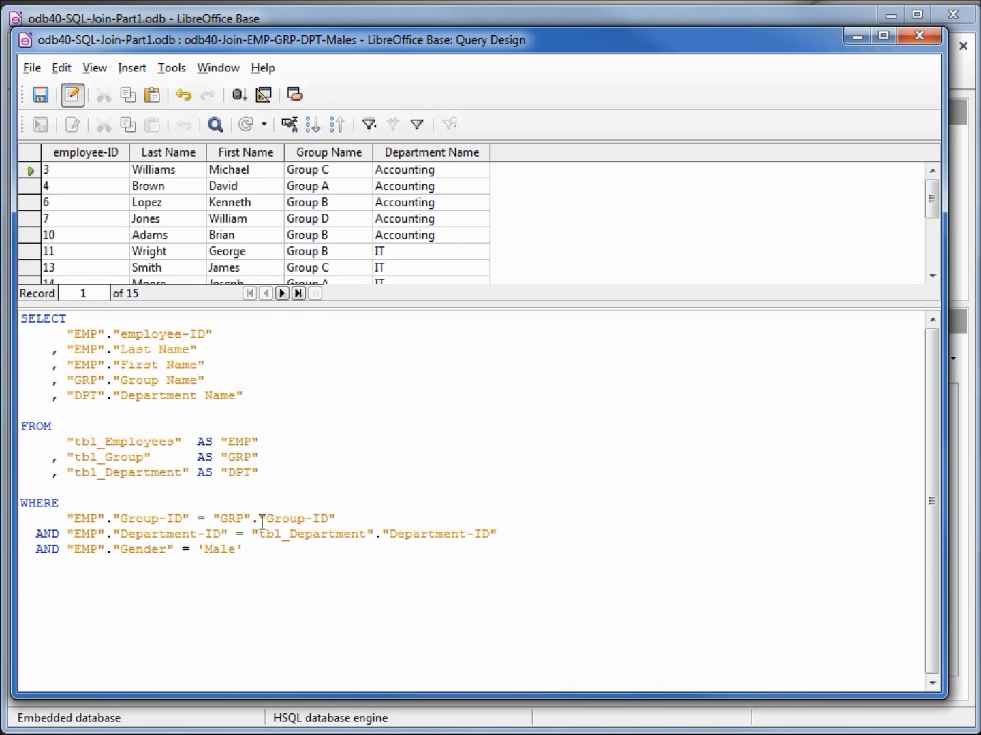
drag(250, 535, 385, 538)
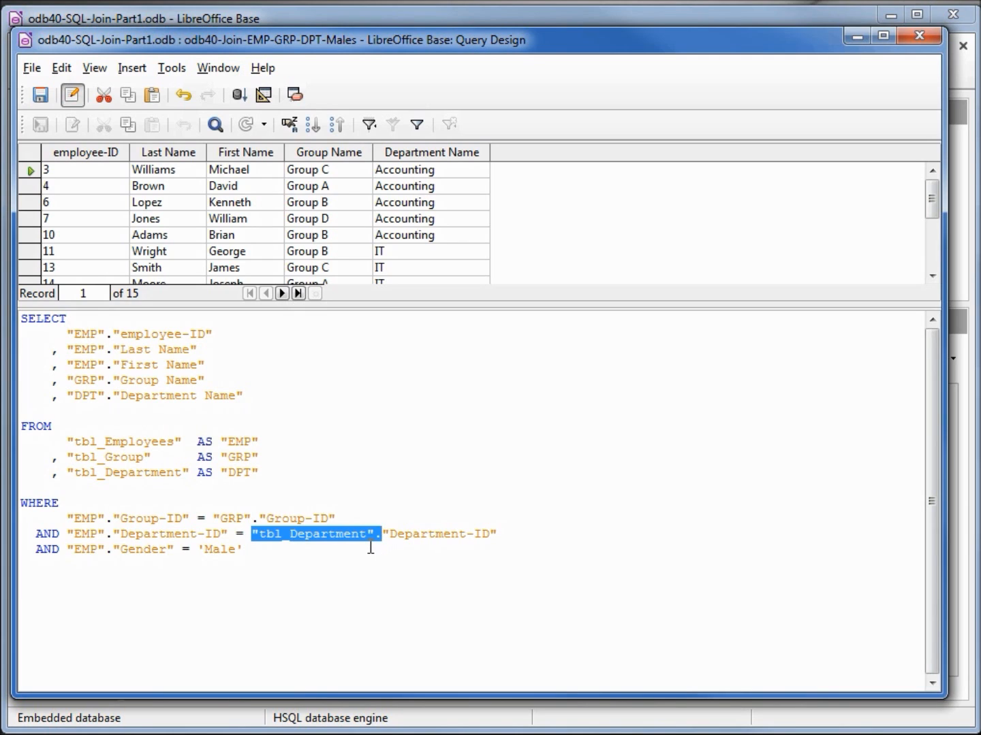
text("DPT".)
Step: Align the equals signs of the Group-ID, Department-ID and Gender conditions in the WHERE clause with spaces
key(Up)
key(Left)
key(Left)
key(Left)
key(Left)
key(Left)
key(Left)
key(Left)
key(Left)
key(Left)
key(Left)
key(Left)
key(Left)
key(Left)
key(Down)
key(Down)
key(Left)
key(Left)
key(Left)
key(Left)
key(Left)
key(Left)
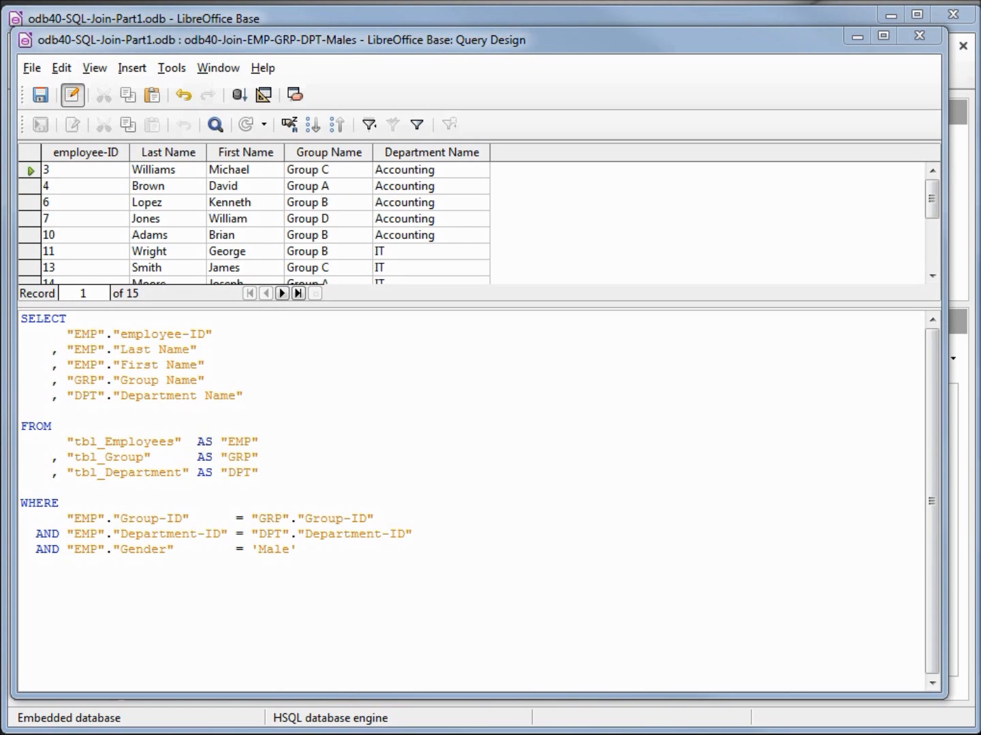
Step: Insert the block comment /* This is my Comment */ above SELECT and split it across several lines before "my"
click(21, 320)
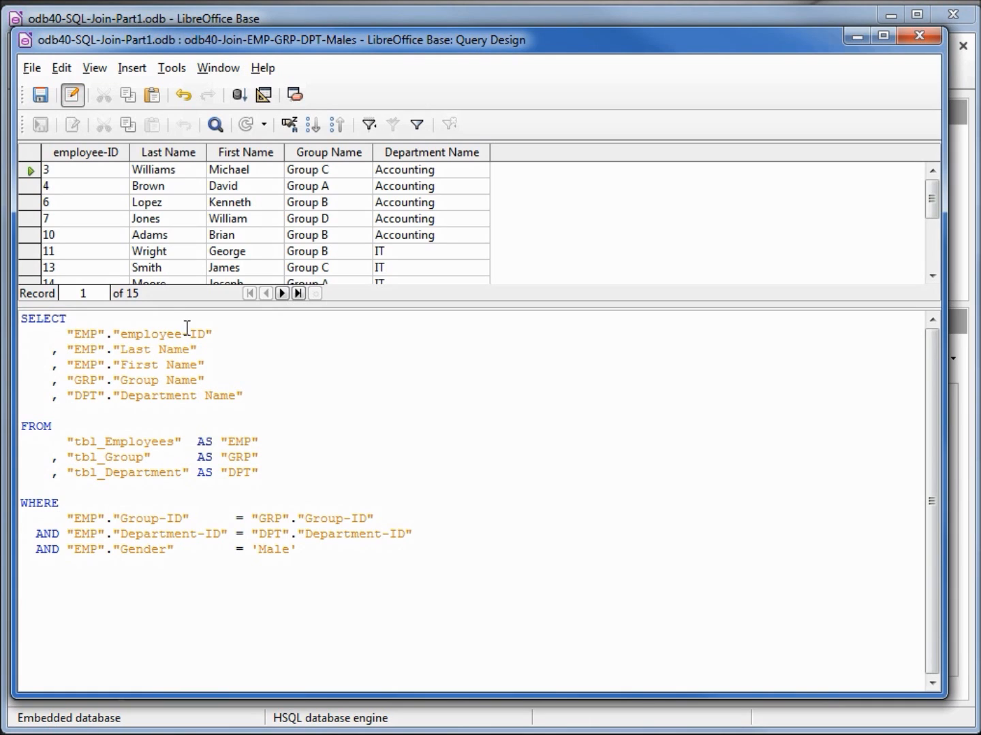
key(Return)
key(Return)
text(/* This is my Comment */)
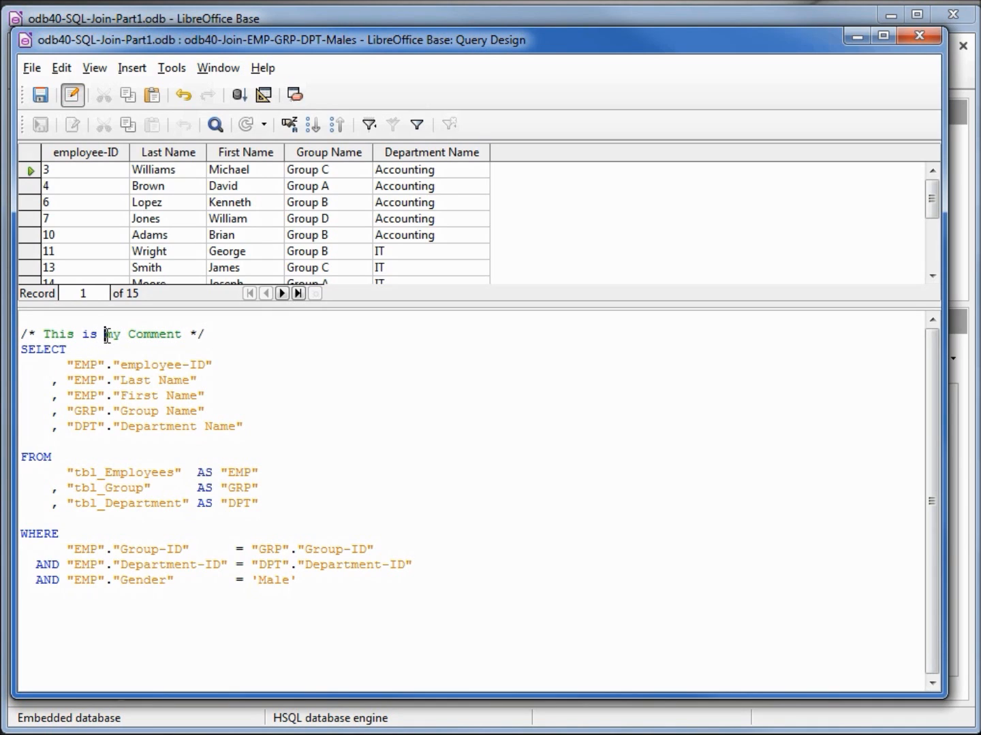
key(Return)
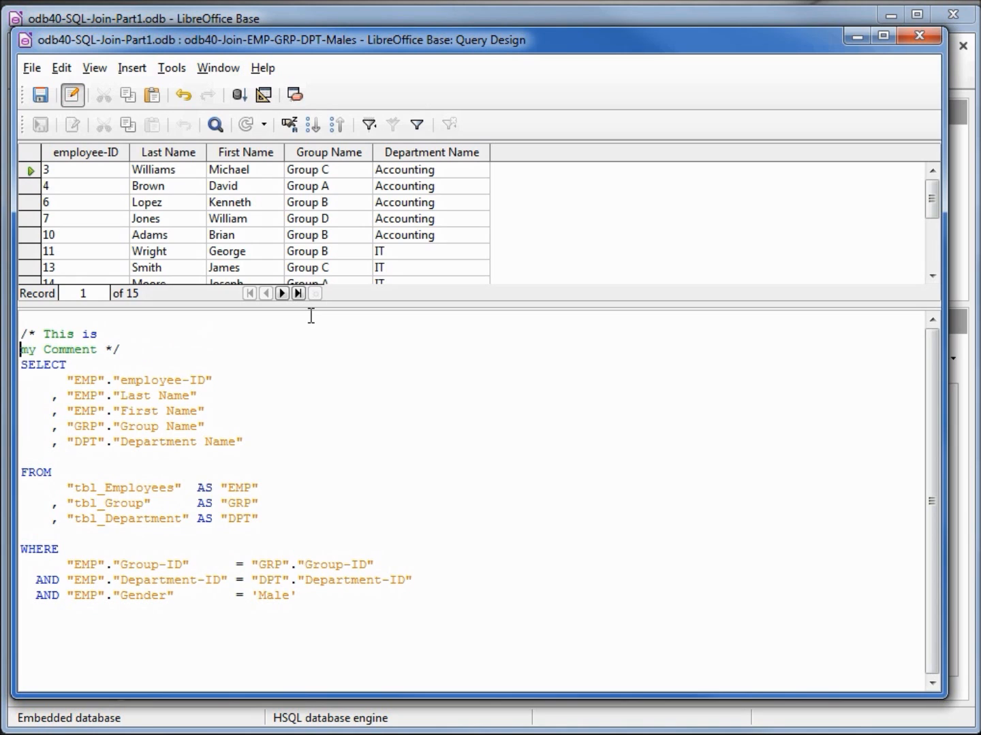
key(Return)
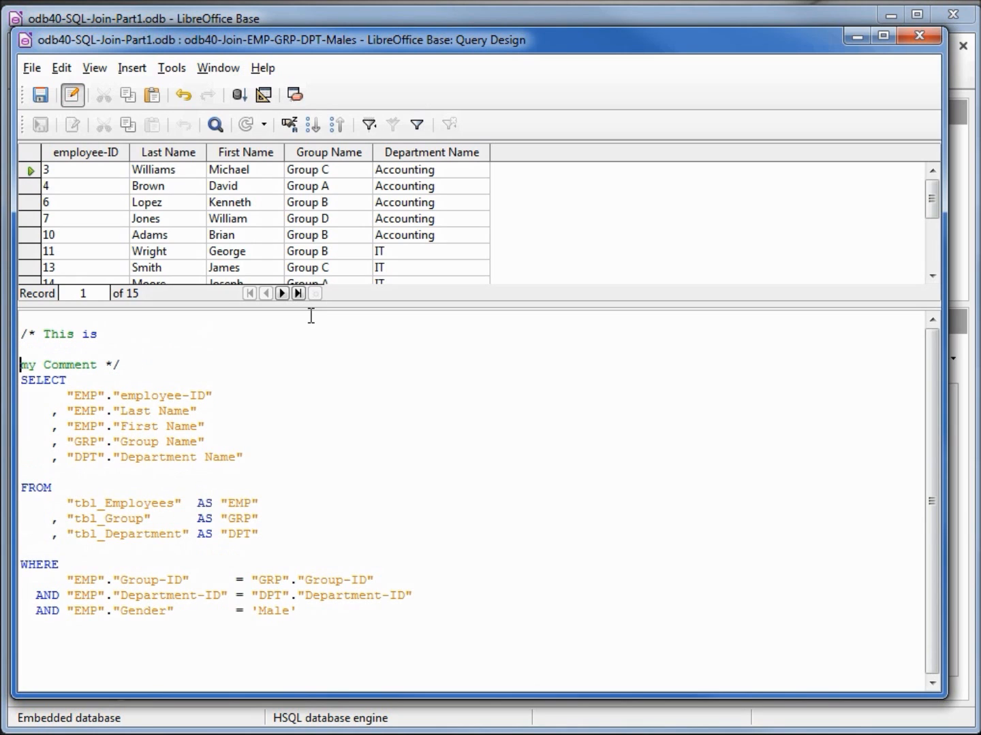
Step: Add the line "// Single line comment" above the block comment and leave an empty line before SELECT
key(Up)
key(Up)
key(Up)
key(Return)
key(Return)
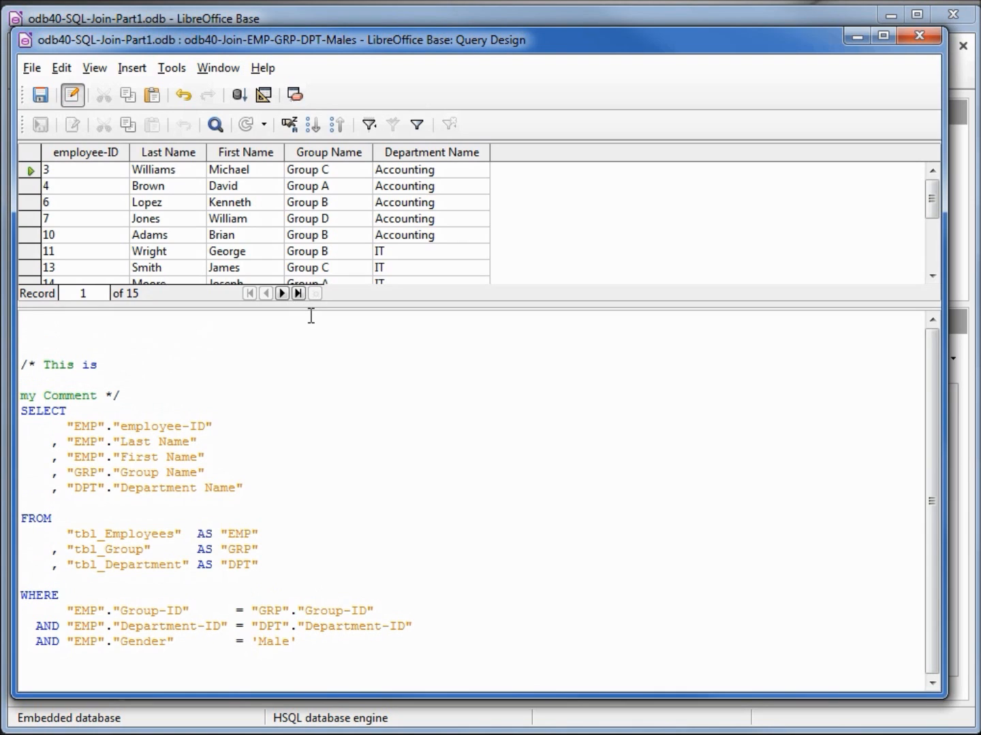
text(// Single line comment)
key(Down)
key(Down)
key(Down)
key(Down)
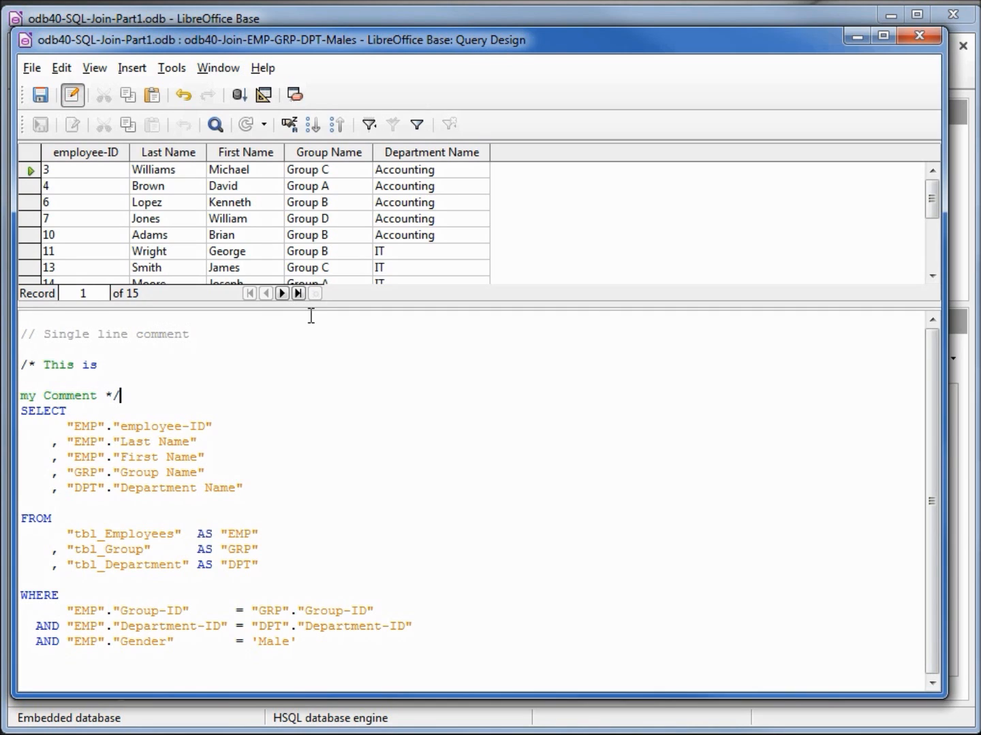
key(Return)
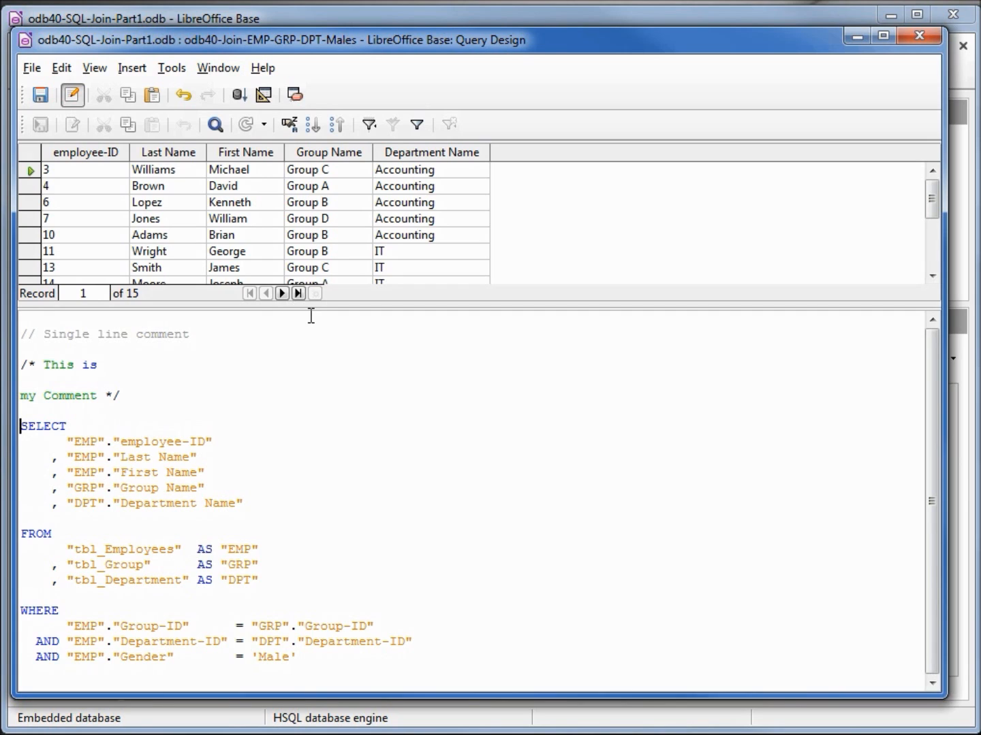
Step: Insert count(*) on its own line below SELECT, set off by blank lines from the field list
key(Down)
key(Return)
key(Return)
key(Up)
text(count)
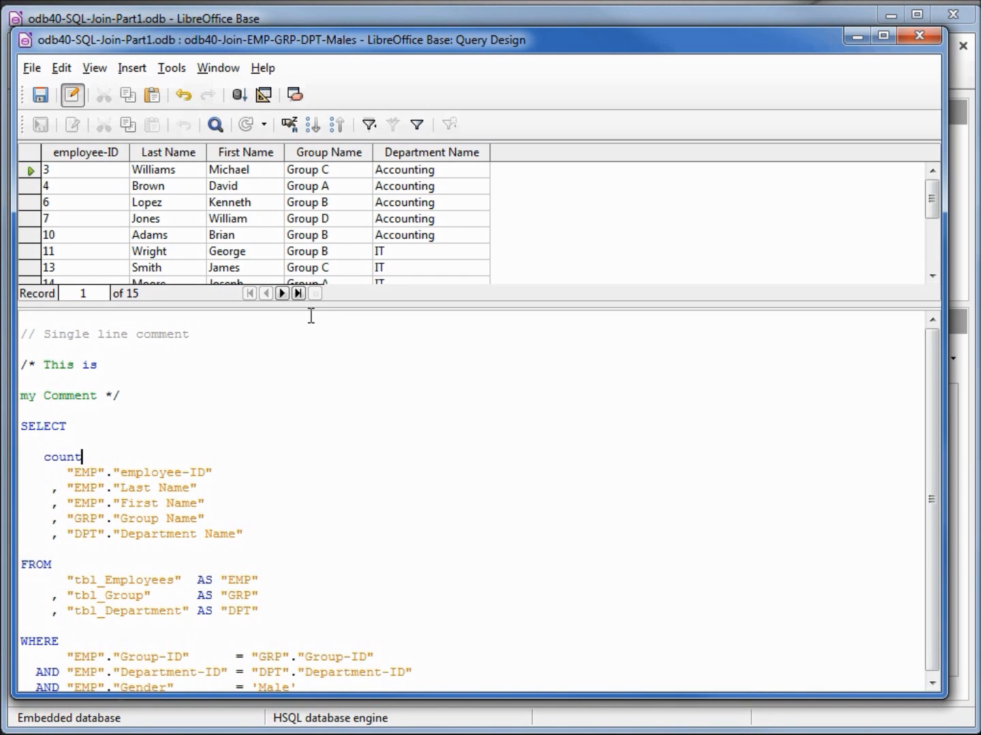
text((*))
key(Return)
Step: Comment out the field list from "employee-ID" through "Department Name" with /* and */, and run the query
key(Down)
text(/*)
key(Home)
key(Down)
key(Down)
key(Down)
key(Down)
key(Down)
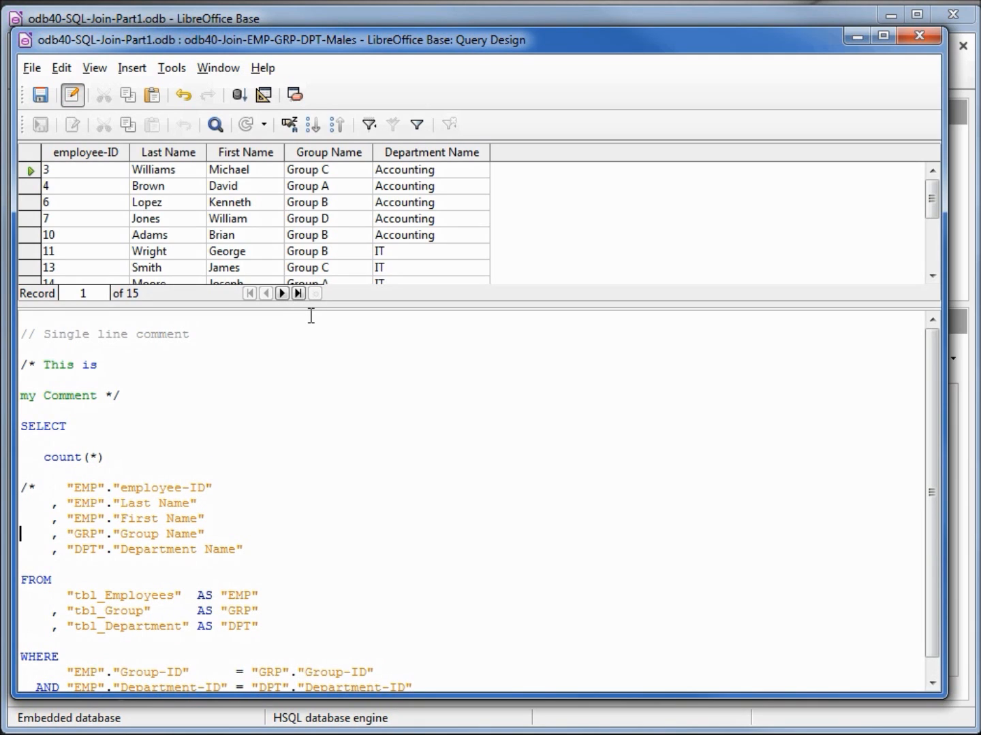
text(*/)
key(F5)
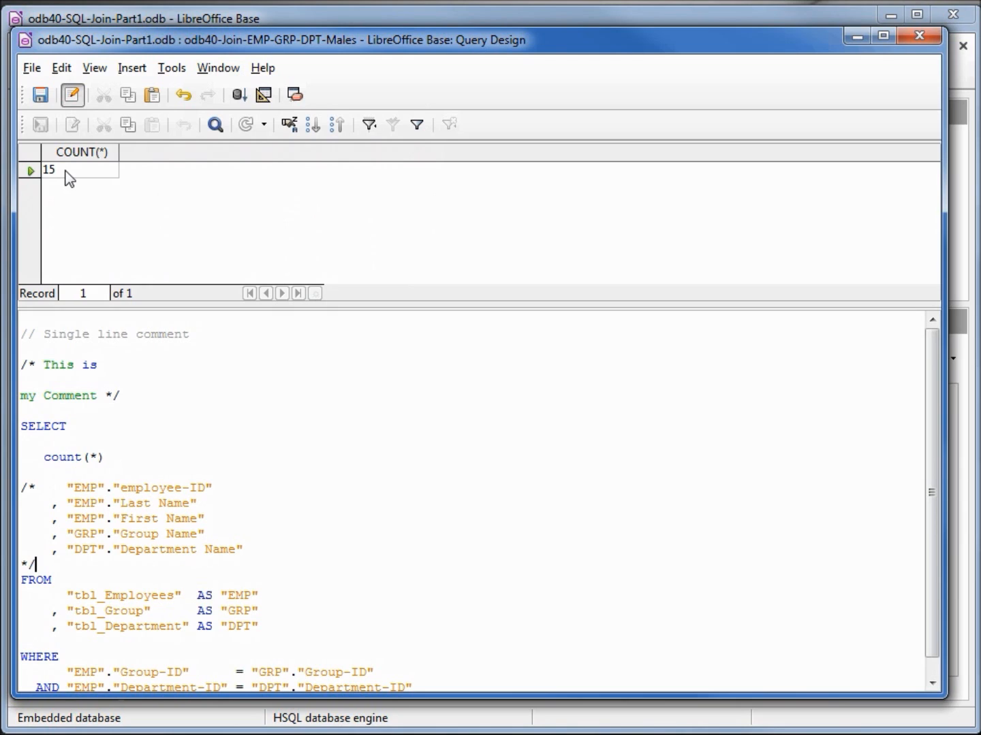
Step: Comment out the count(*) line with // and remove the opening /* before the "employee-ID" field
click(22, 456)
text(//)
key(Down)
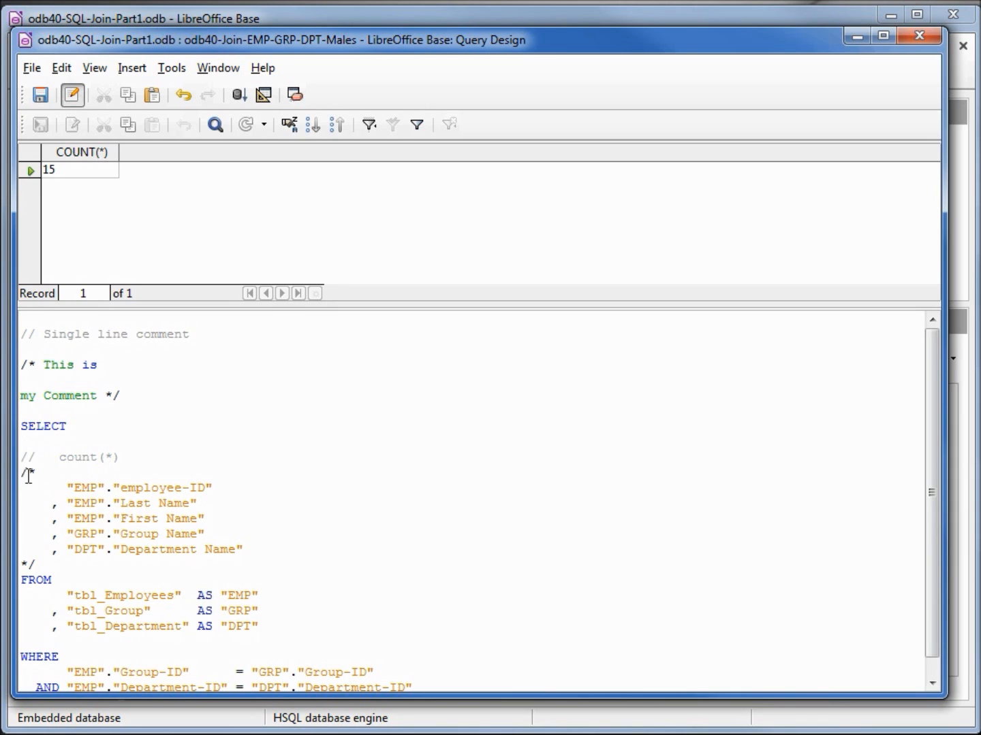
click(29, 475)
key(Left)
key(Delete)
Step: Remove the closing */ below the field list, leave an empty line before FROM, and run the query
key(Down)
key(Down)
key(Down)
key(Down)
key(Down)
key(Down)
key(Delete)
key(Delete)
key(Delete)
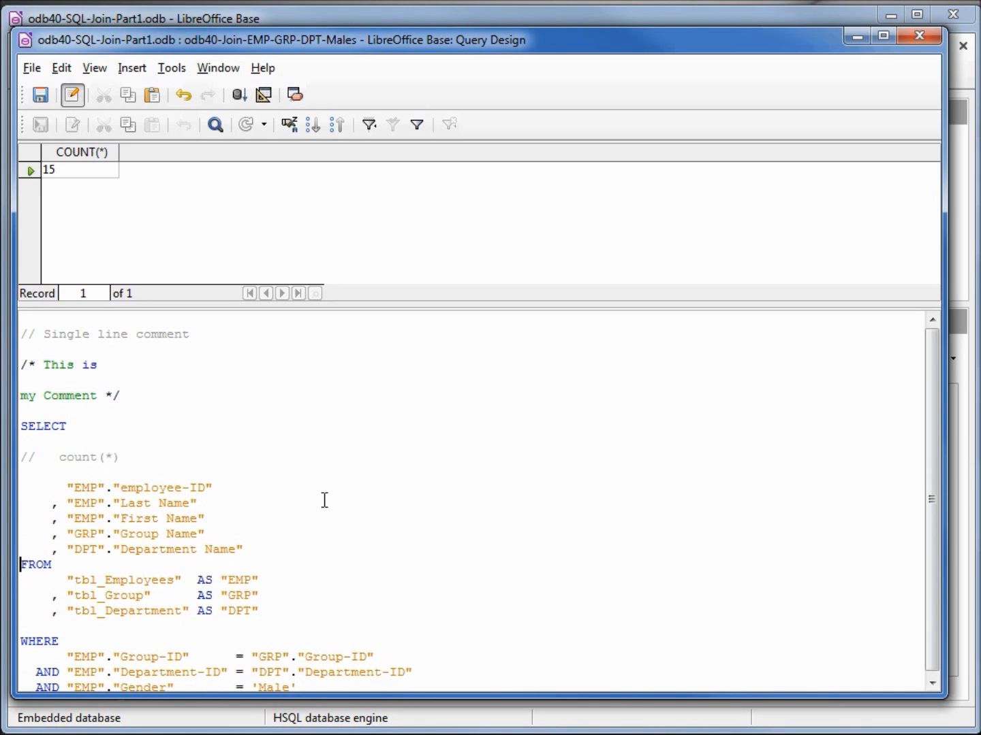
key(Return)
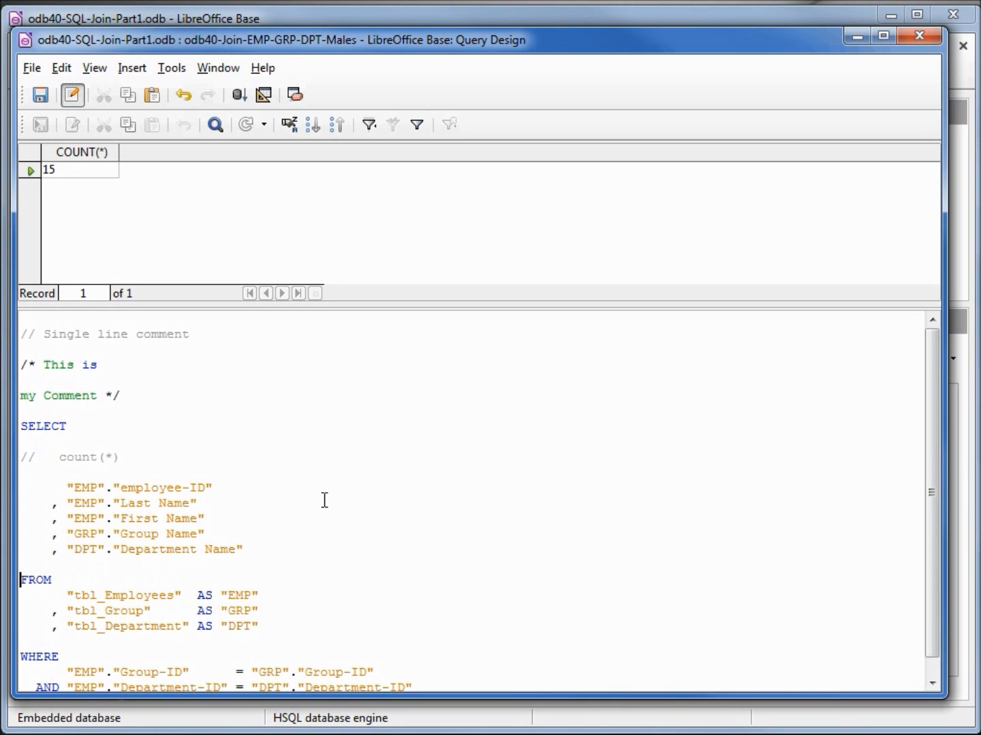
key(F5)
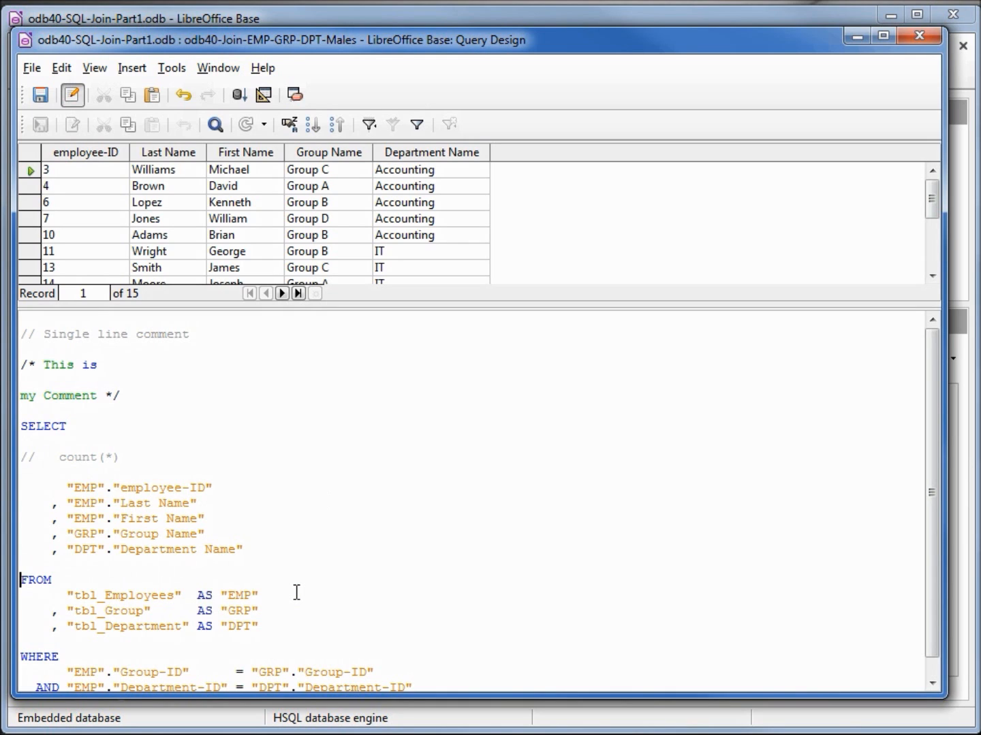
Step: Switch the query to Design View and examine the table aliases offered for the First Name column
click(265, 97)
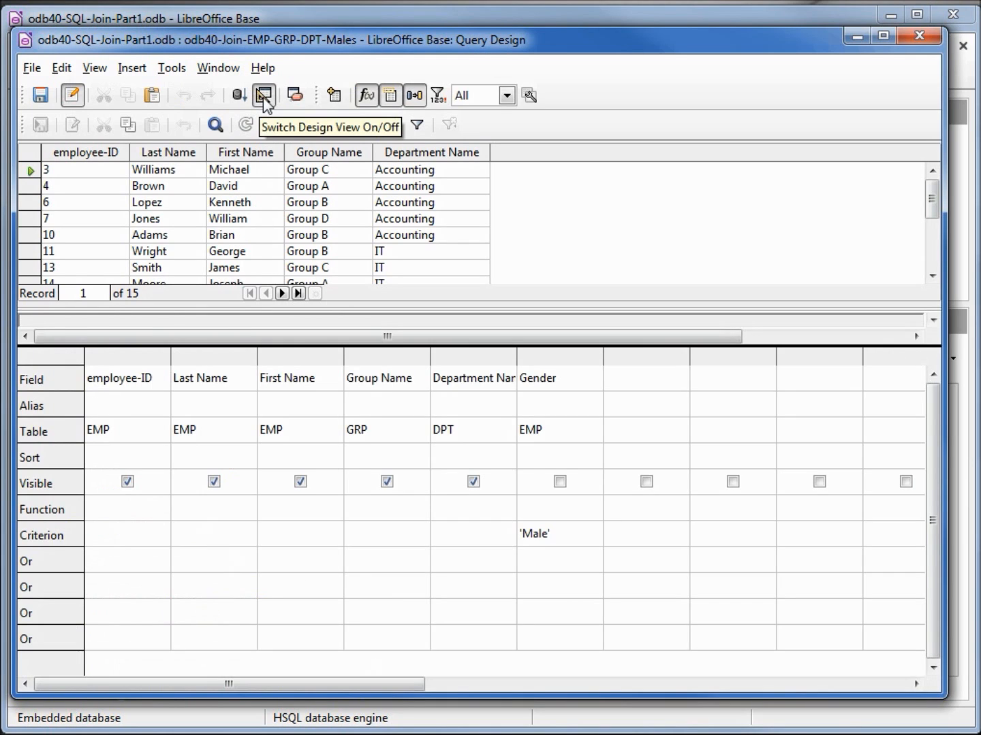
click(334, 434)
click(334, 434)
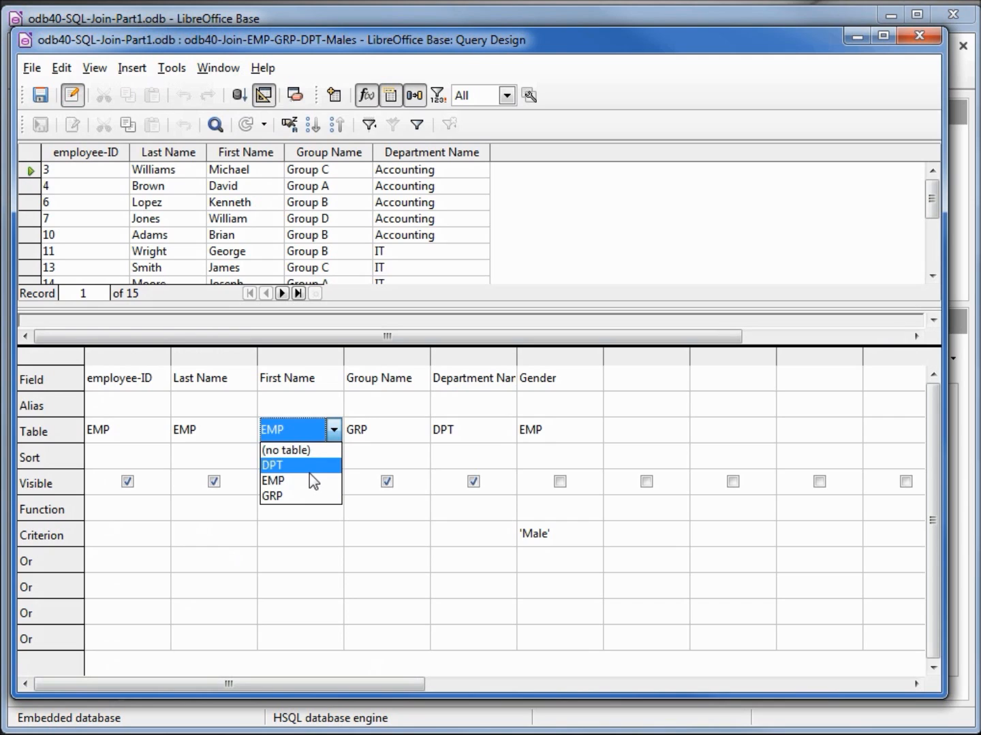
click(318, 401)
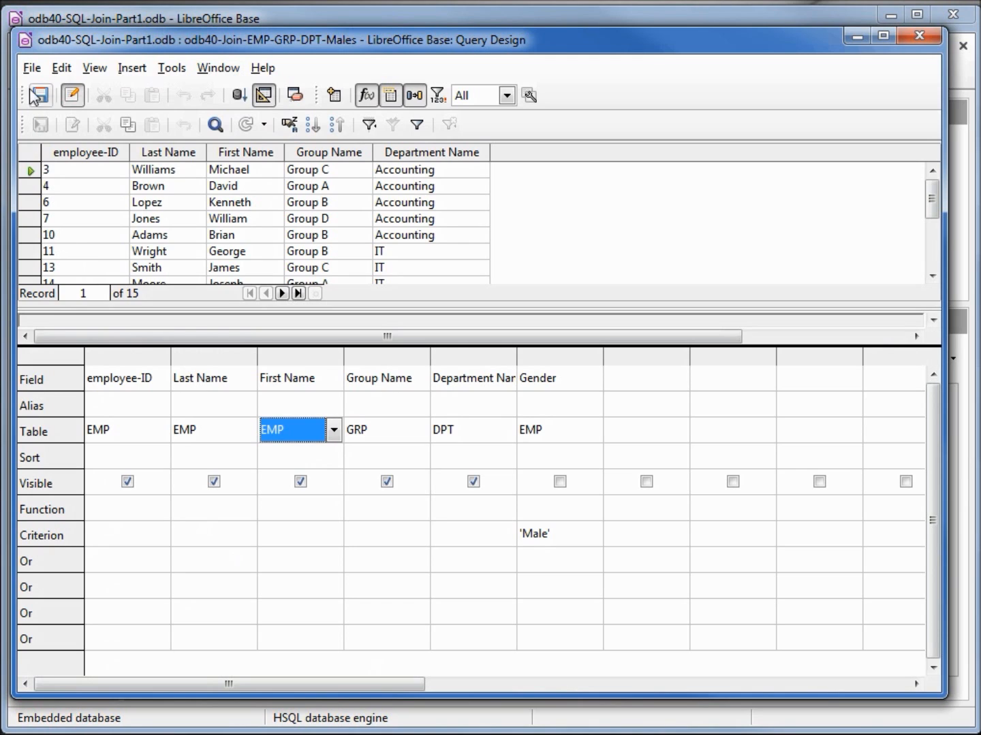
Step: Save a copy of the query under the name odb40-Join-Alias
click(32, 68)
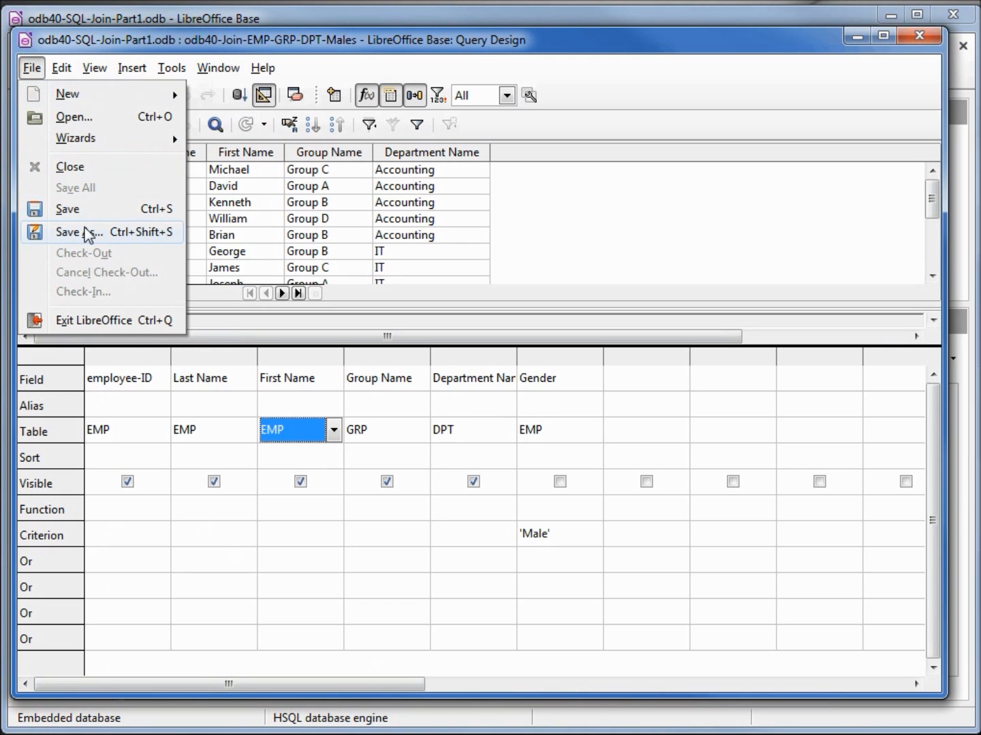
click(83, 231)
key(BackSpace)
text(odb40-Join-Alias)
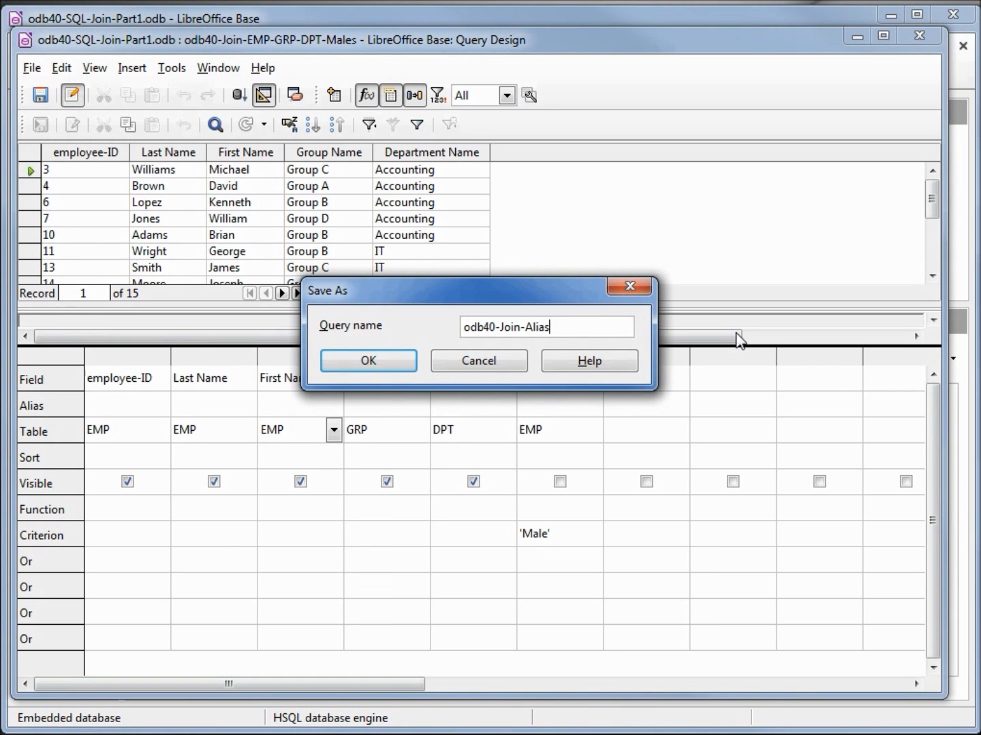
click(360, 361)
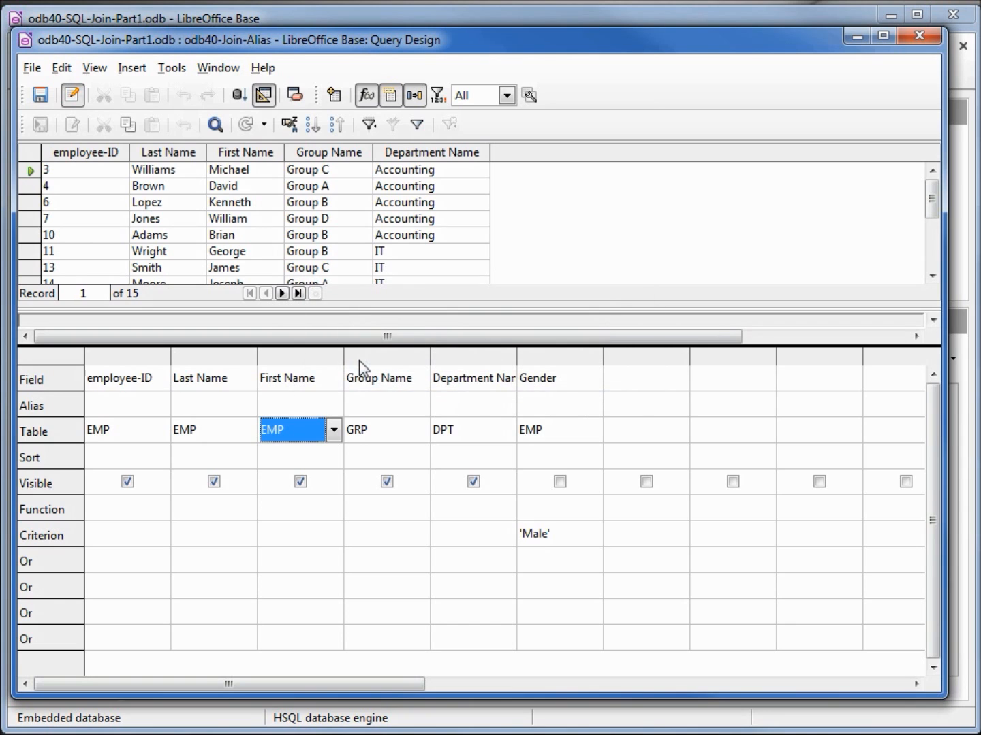
Step: Close the query design window and save the database file
click(918, 36)
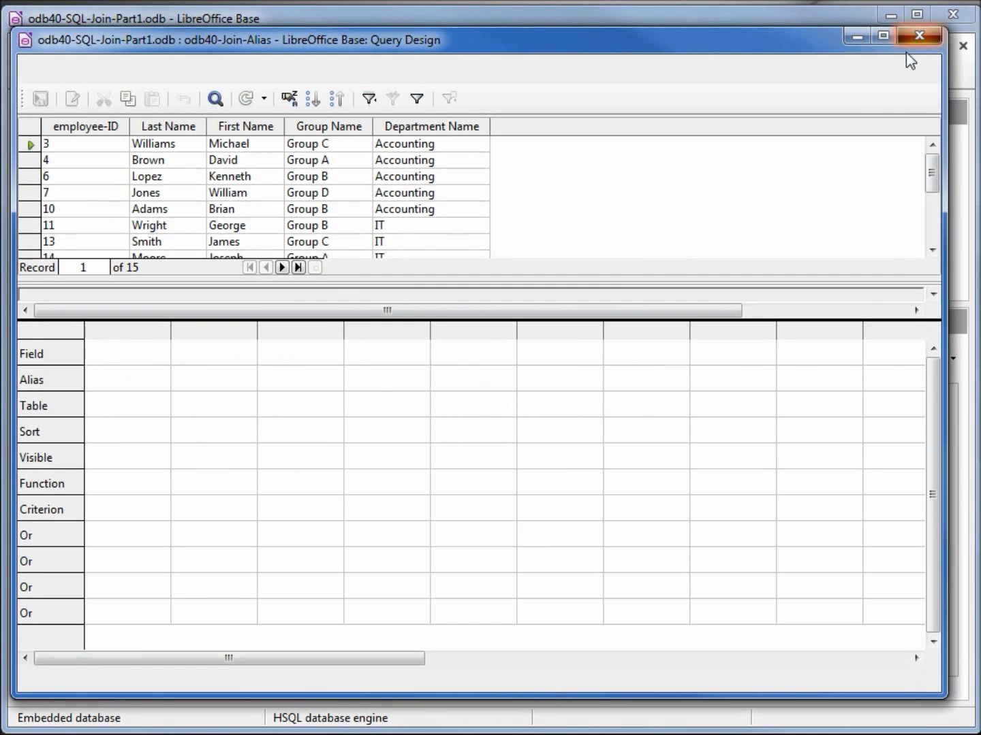
click(104, 76)
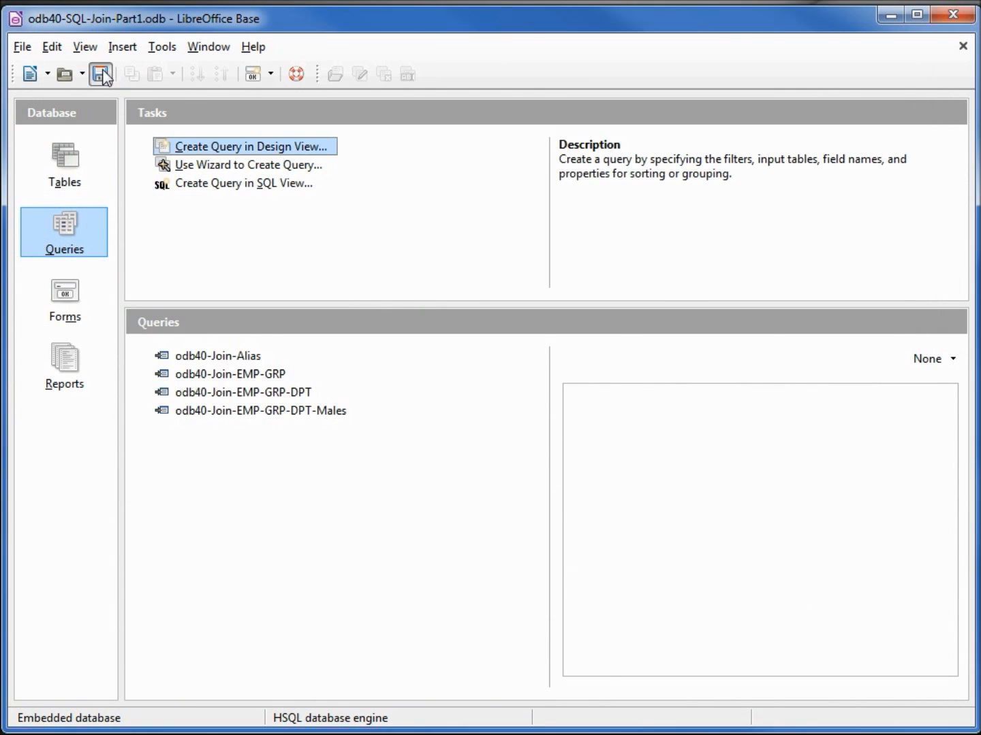